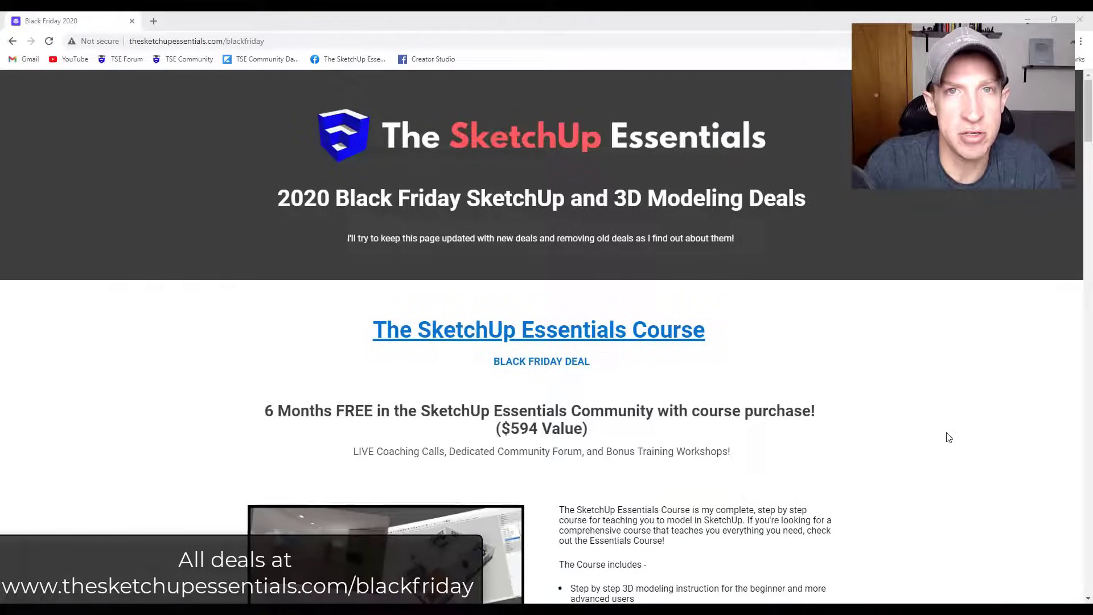
Zoom in on the person-and-dog scene and open the 3D Warehouse window from the Window menu.
{"action": "scroll", "coordinate": [954, 435], "scroll_direction": "down", "scroll_amount": 3}
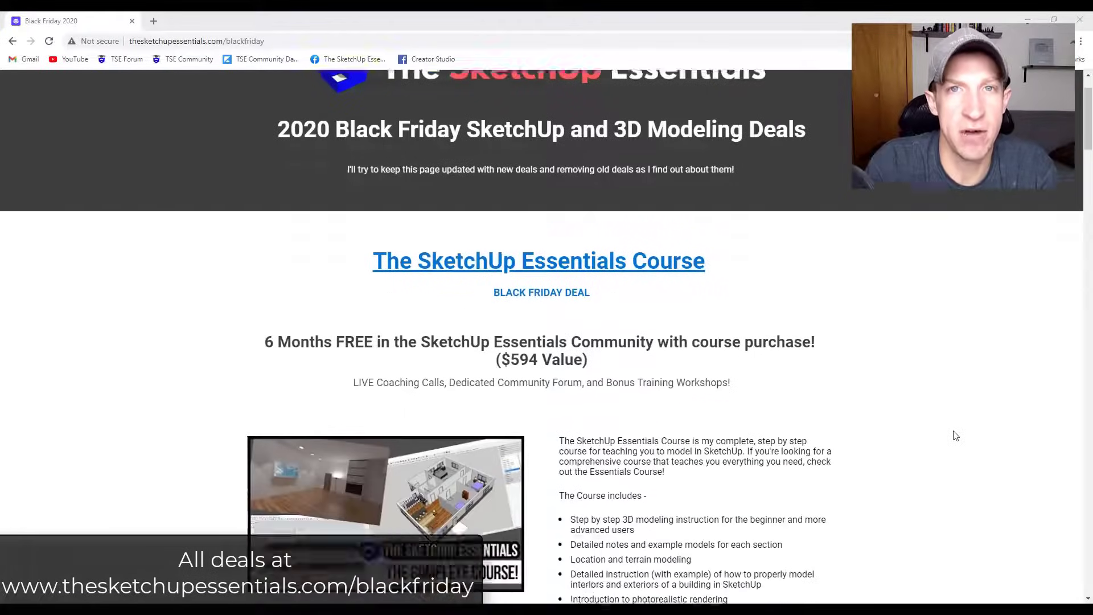
{"action": "scroll", "coordinate": [956, 433], "scroll_direction": "down", "scroll_amount": 10}
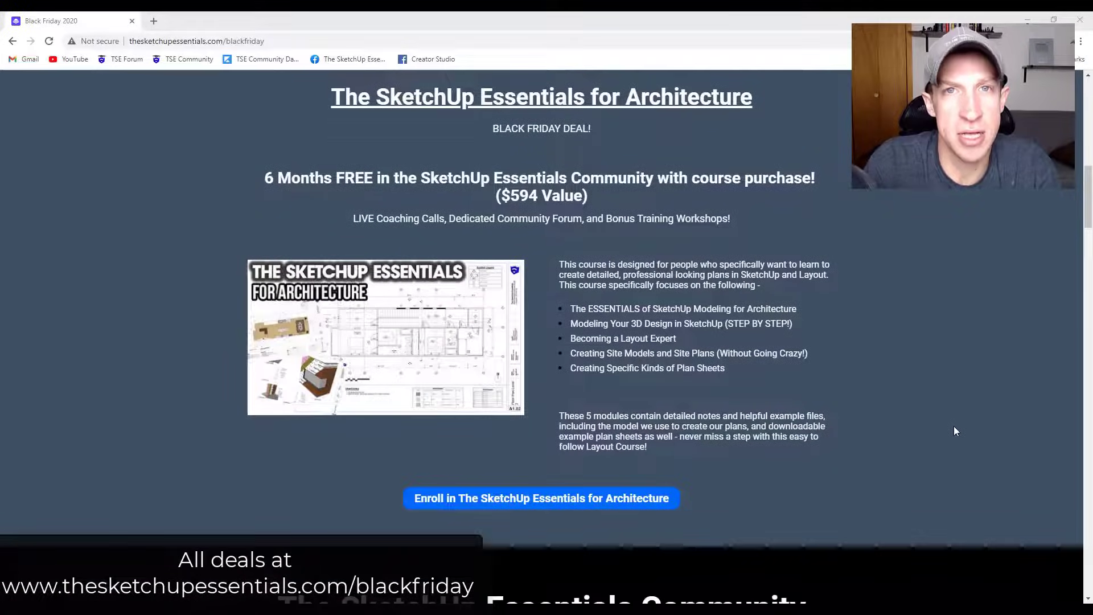
{"action": "scroll", "coordinate": [955, 431], "scroll_direction": "down", "scroll_amount": 8}
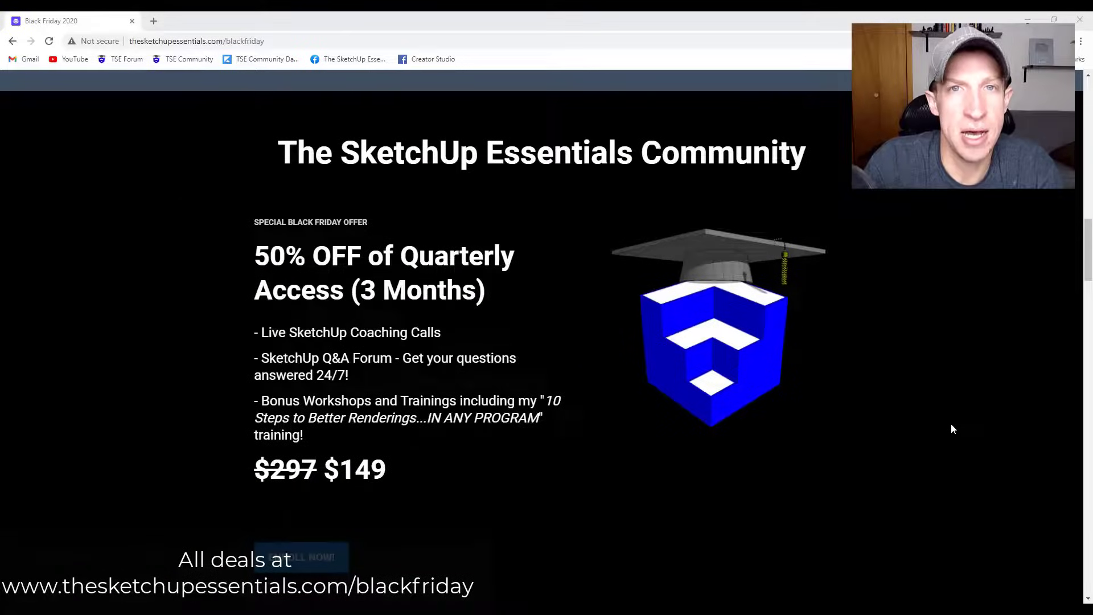
{"action": "scroll", "coordinate": [951, 424], "scroll_direction": "down", "scroll_amount": 8}
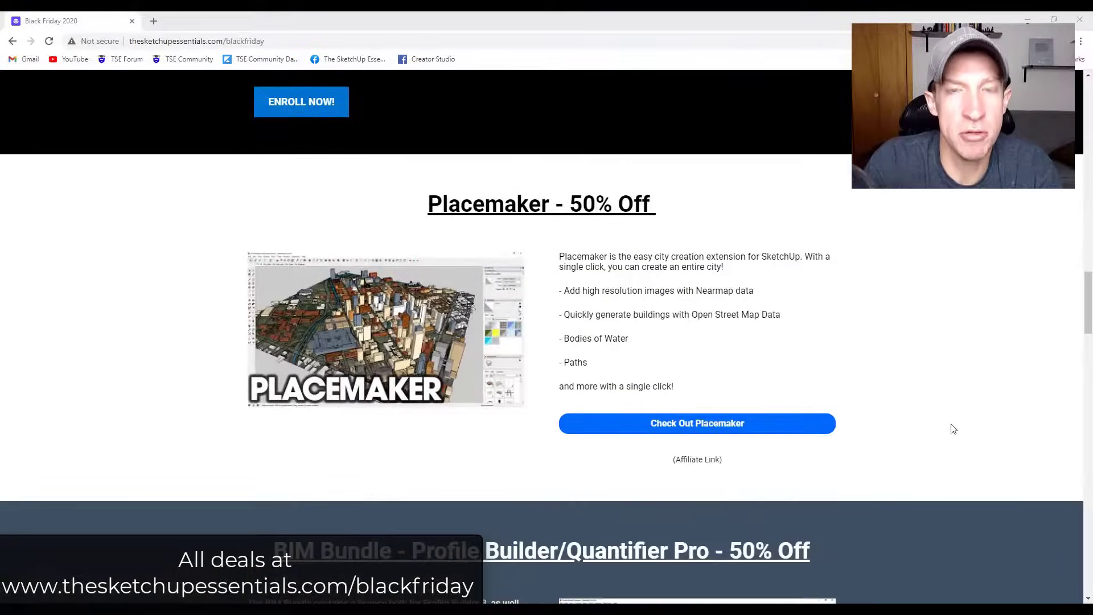
{"action": "scroll", "coordinate": [954, 427], "scroll_direction": "down", "scroll_amount": 7}
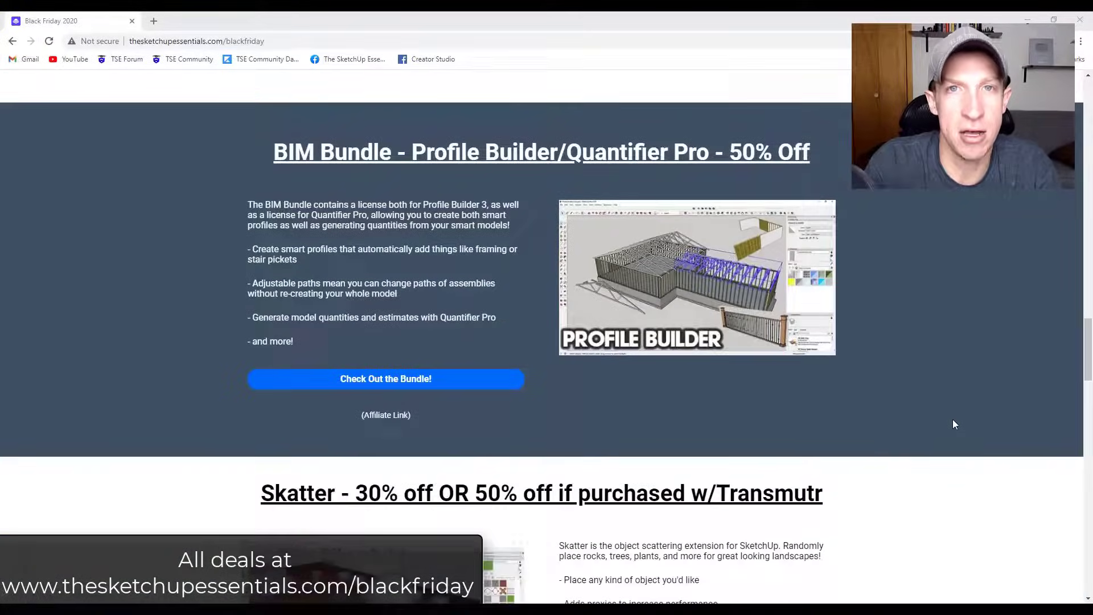
{"action": "scroll", "coordinate": [954, 424], "scroll_direction": "down", "scroll_amount": 8}
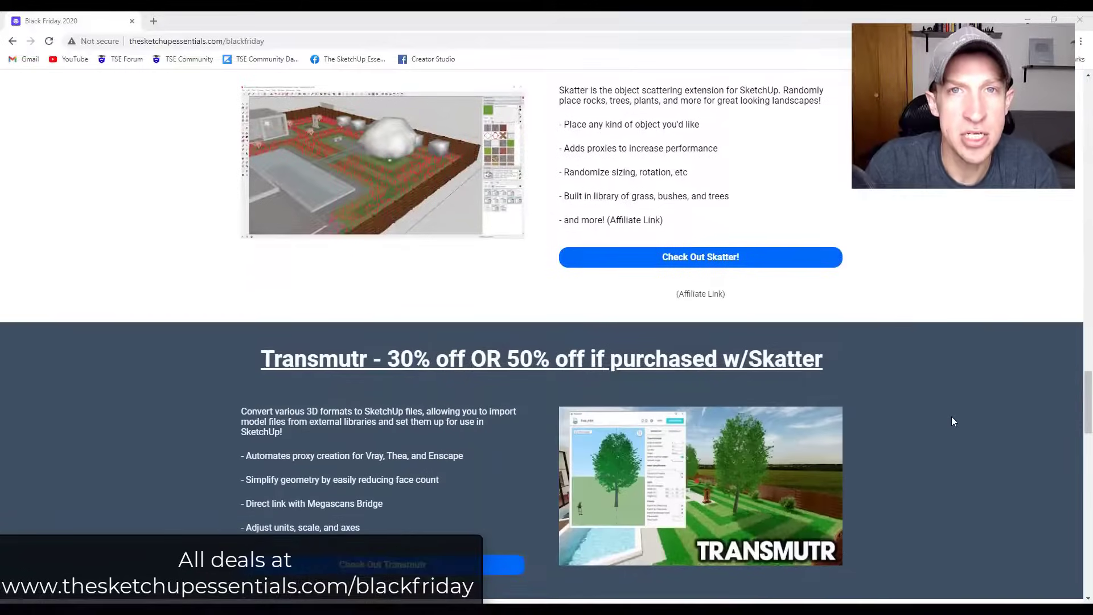
{"action": "scroll", "coordinate": [951, 418], "scroll_direction": "down", "scroll_amount": 8}
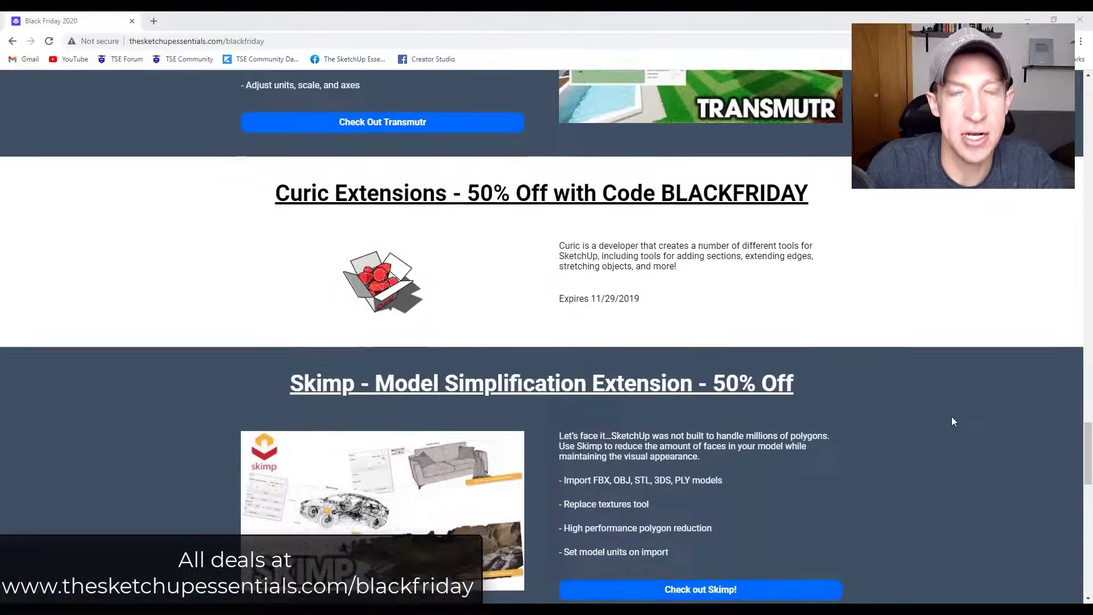
{"action": "scroll", "coordinate": [954, 421], "scroll_direction": "down", "scroll_amount": 15}
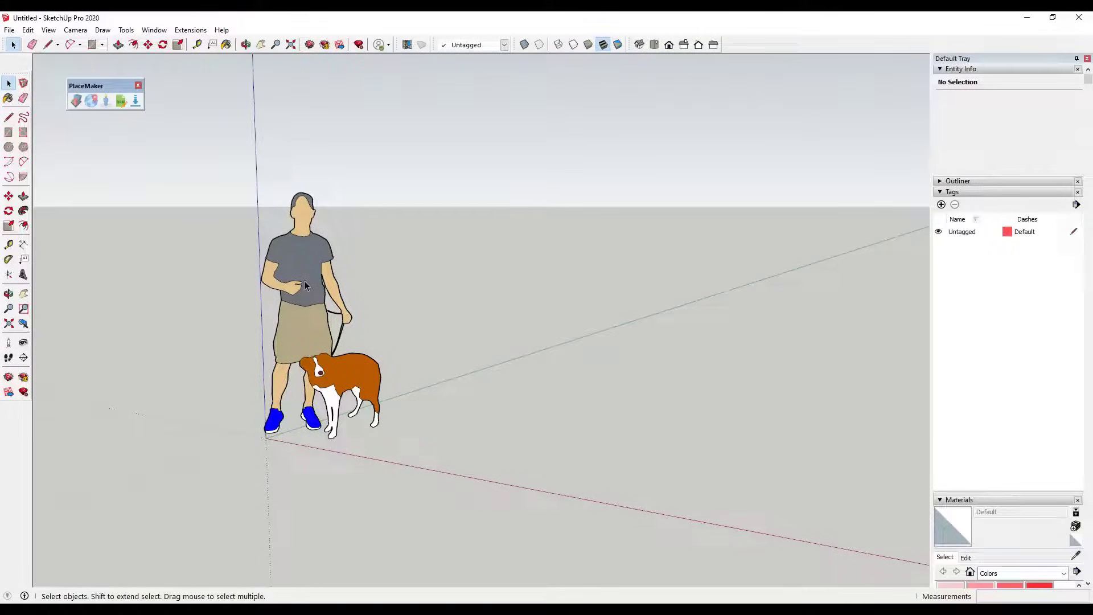
{"action": "scroll", "coordinate": [330, 282], "scroll_direction": "up", "scroll_amount": 3}
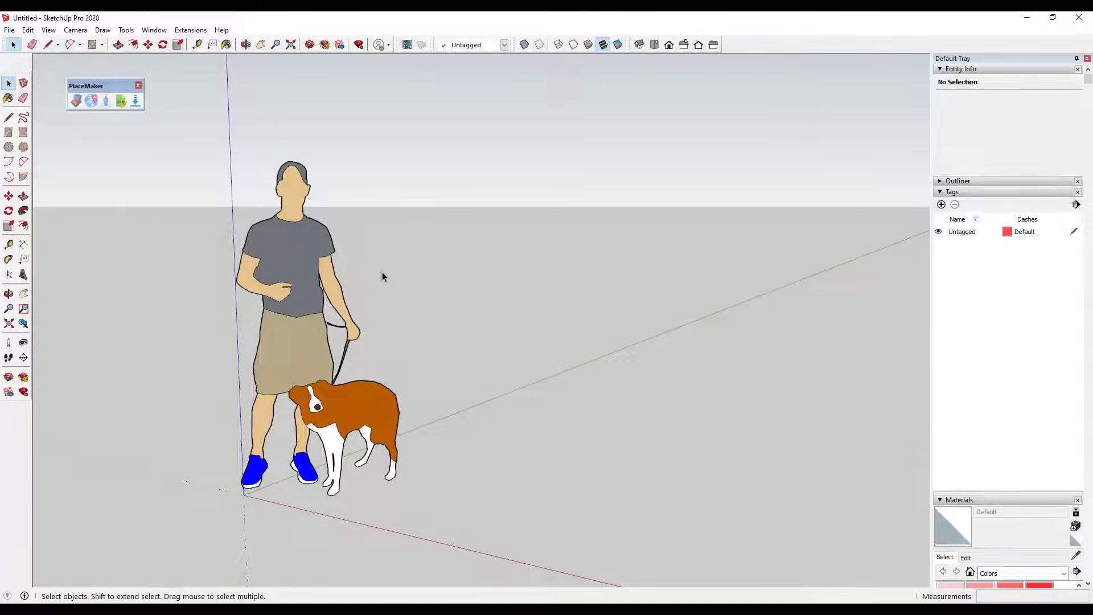
{"action": "left_click", "coordinate": [151, 31]}
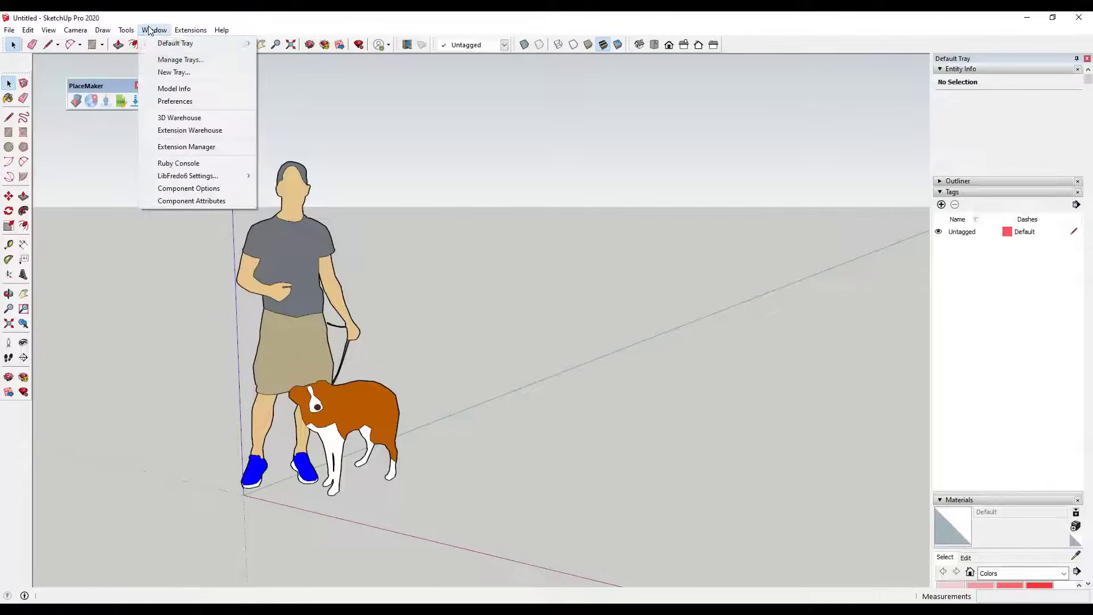
{"action": "left_click", "coordinate": [180, 117]}
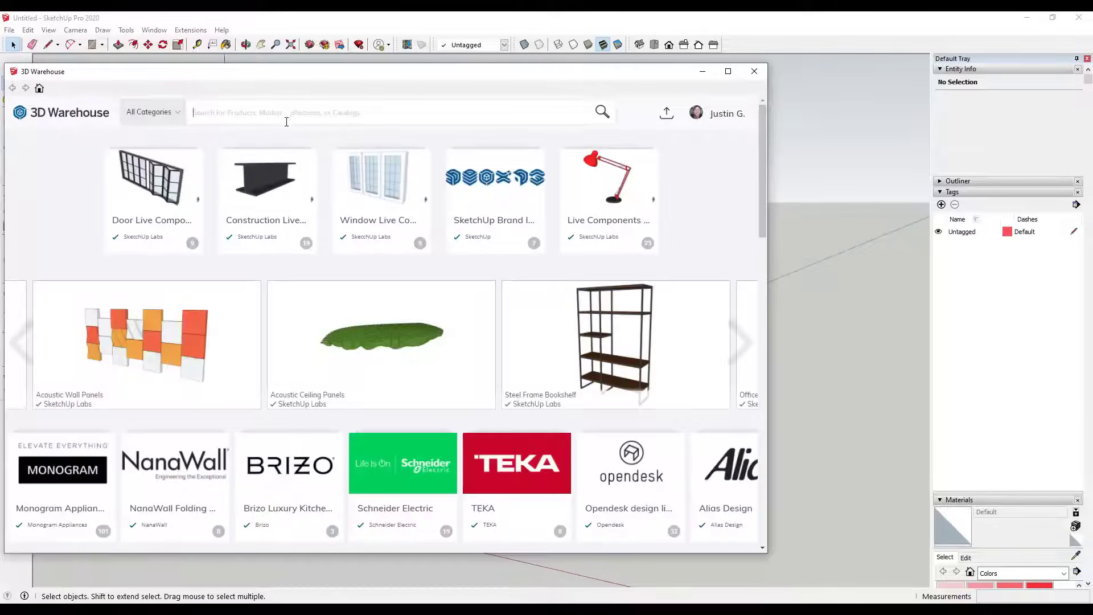
Search 3D Warehouse for 'chair' and load the chair banana model directly into the current model.
{"action": "type", "text": "chair"}
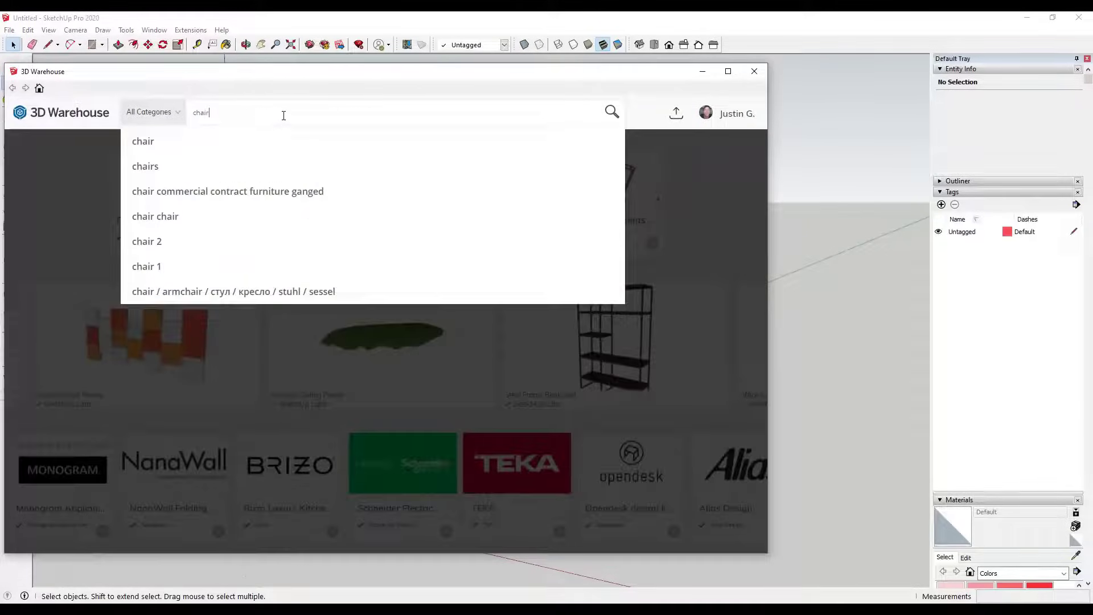
{"action": "key", "text": "Return"}
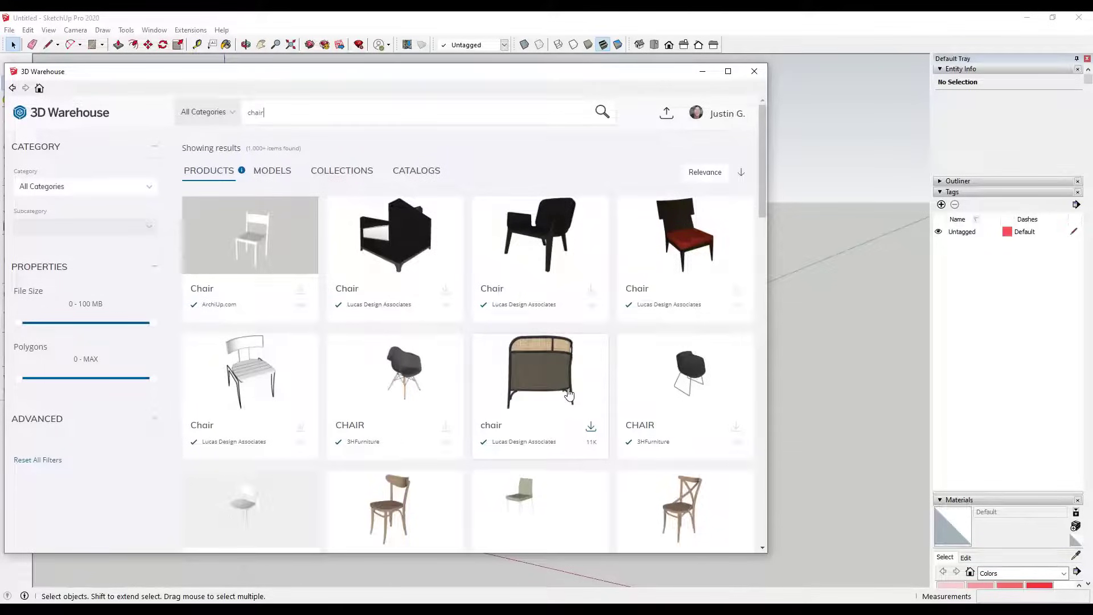
{"action": "scroll", "coordinate": [564, 396], "scroll_direction": "down", "scroll_amount": 3}
{"action": "left_click", "coordinate": [392, 412]}
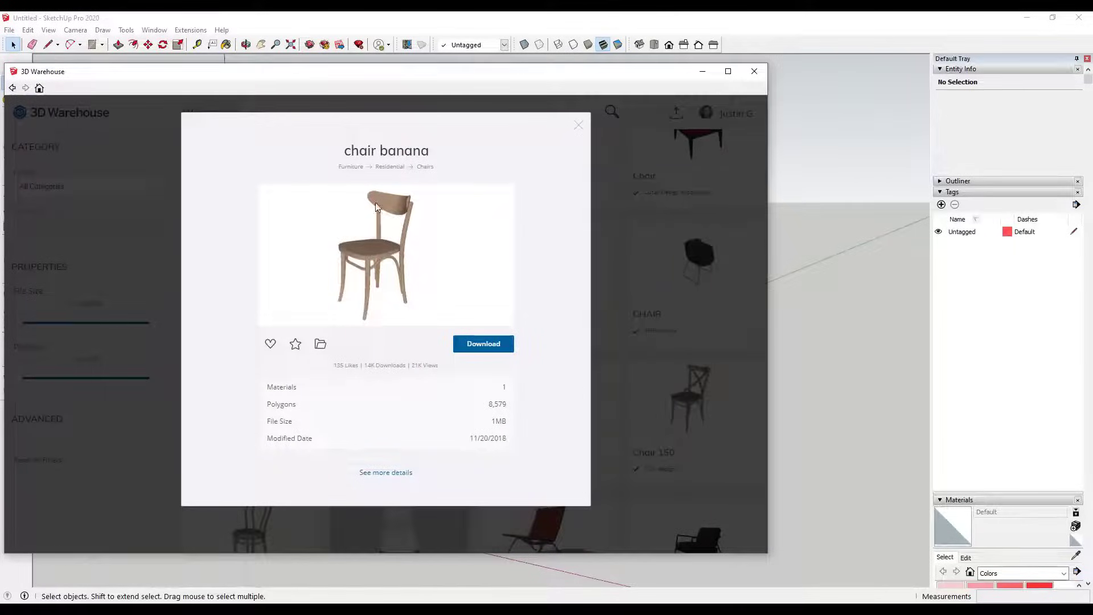
{"action": "left_click", "coordinate": [488, 343]}
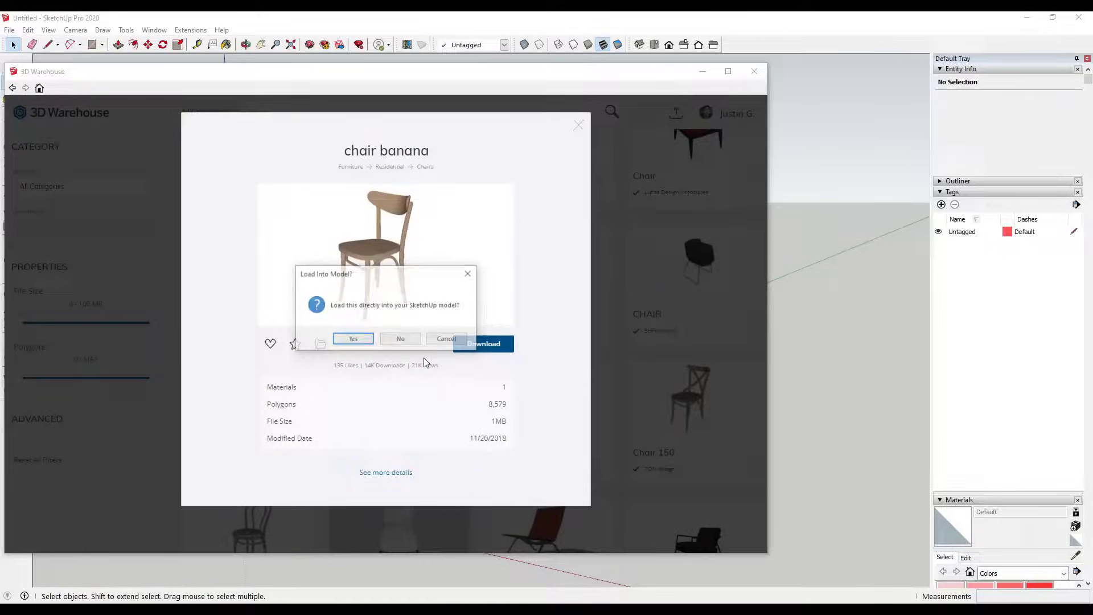
{"action": "left_click", "coordinate": [353, 339]}
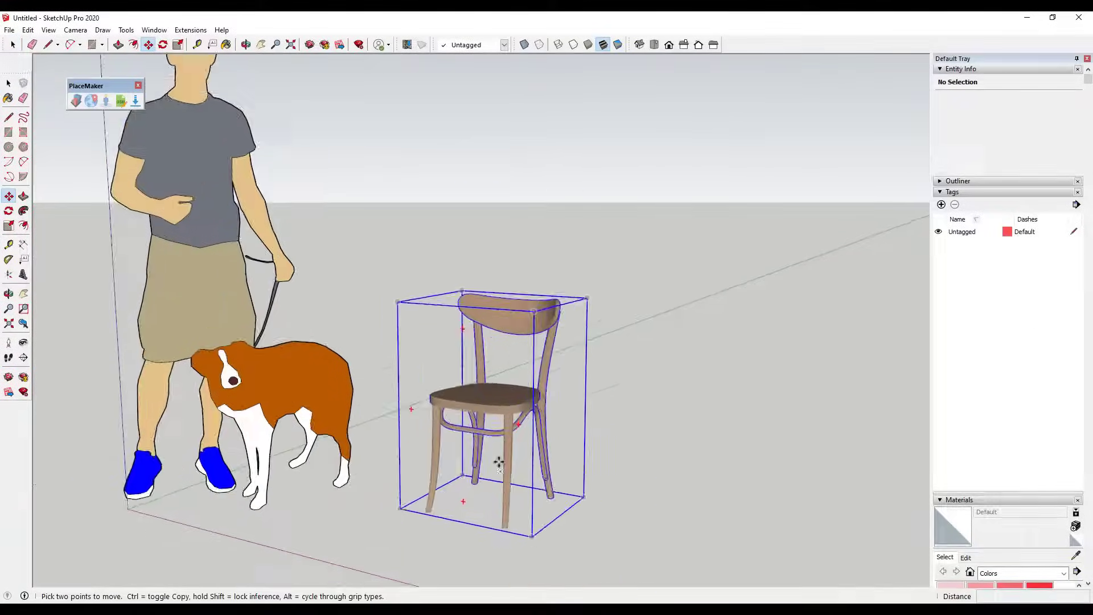
Place the chair banana on the ground beside the dog, then zoom and orbit to examine its wood texture.
{"action": "left_click", "coordinate": [498, 462]}
{"action": "scroll", "coordinate": [512, 398], "scroll_direction": "up", "scroll_amount": 8}
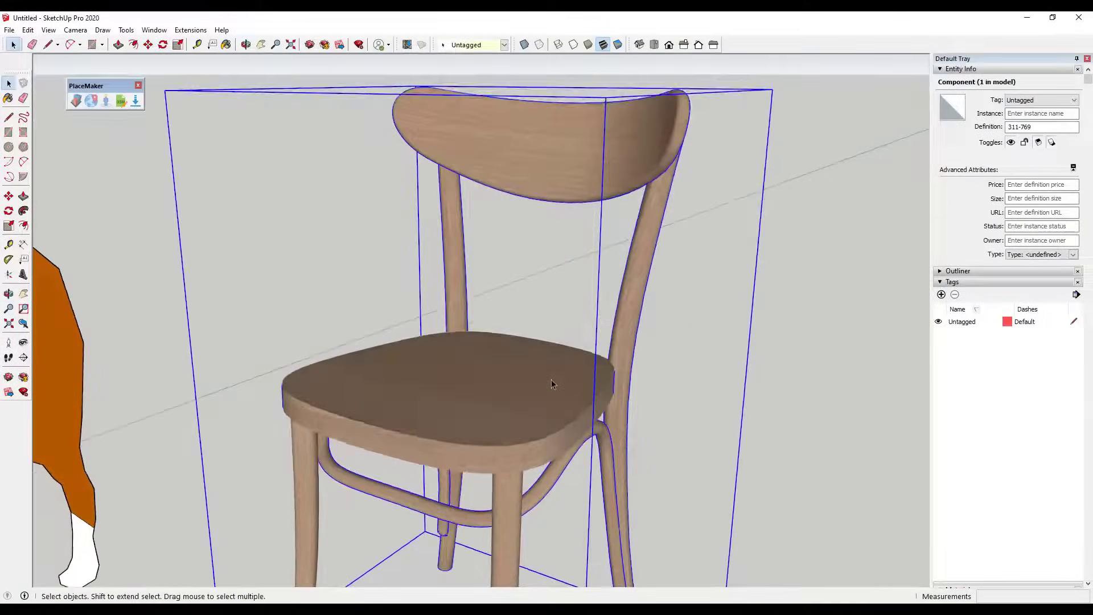
{"action": "scroll", "coordinate": [551, 384], "scroll_direction": "down", "scroll_amount": 3}
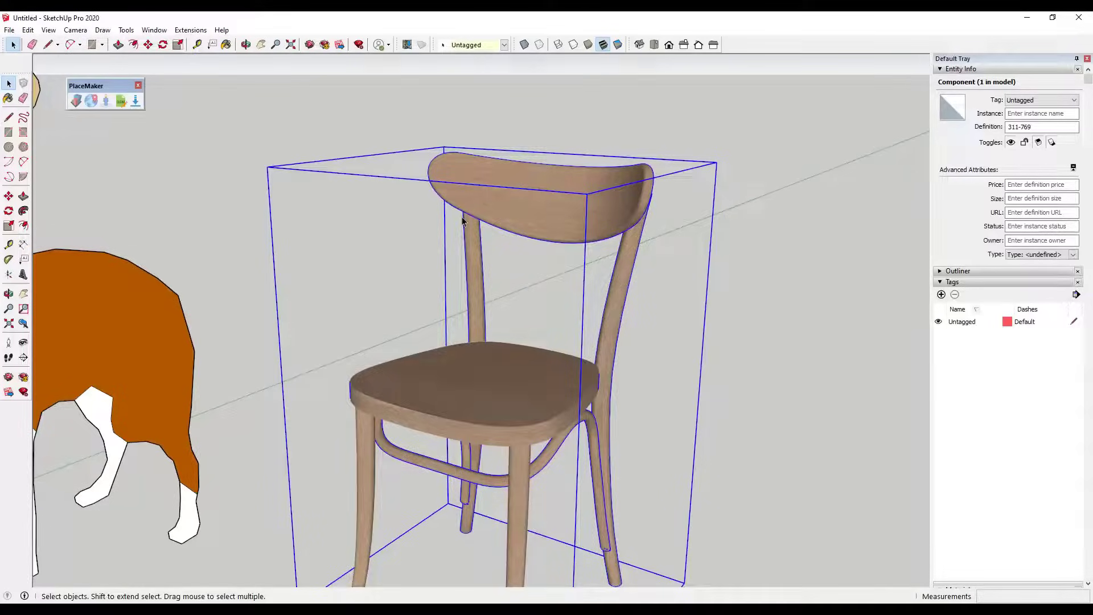
{"action": "scroll", "coordinate": [629, 296], "scroll_direction": "up", "scroll_amount": 5}
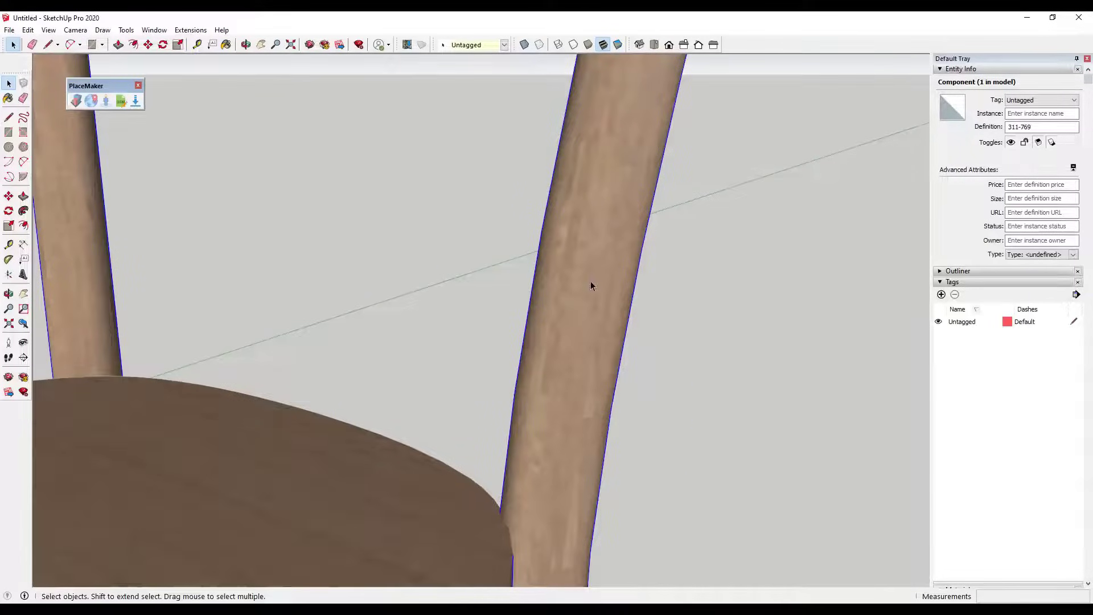
{"action": "scroll", "coordinate": [590, 281], "scroll_direction": "down", "scroll_amount": 8}
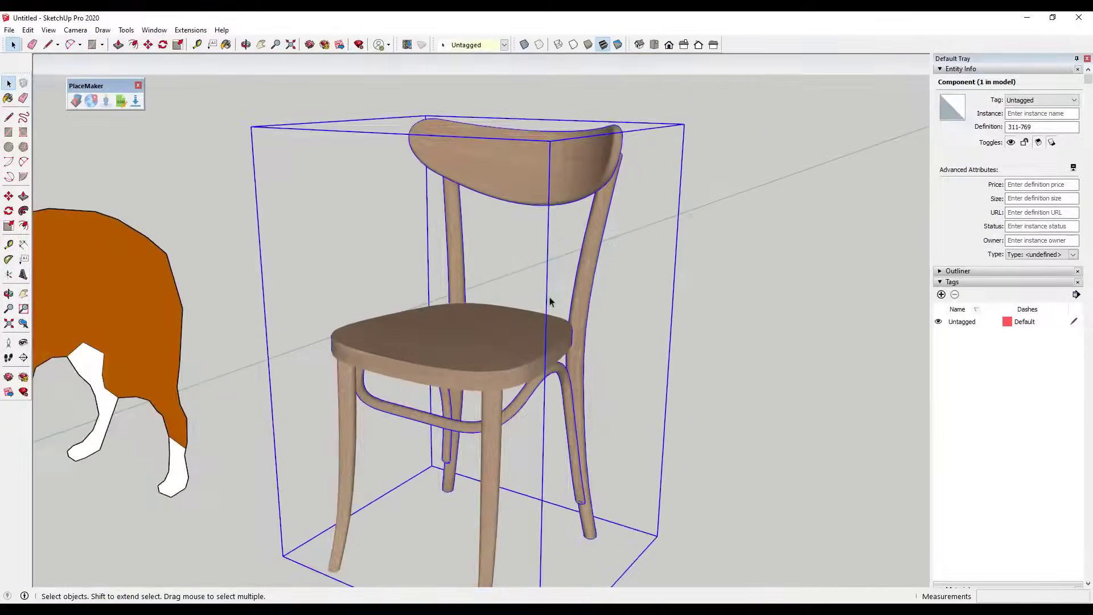
{"action": "middle_click_drag", "start_coordinate": [549, 300], "coordinate": [530, 297]}
{"action": "scroll", "coordinate": [530, 296], "scroll_direction": "up", "scroll_amount": 10}
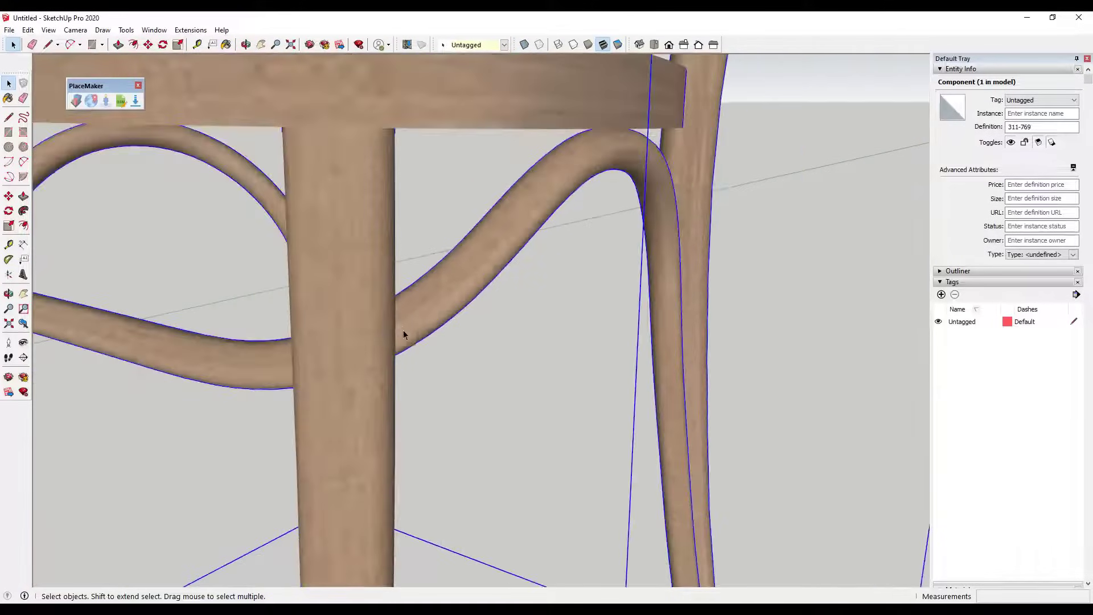
{"action": "scroll", "coordinate": [403, 330], "scroll_direction": "down", "scroll_amount": 10}
{"action": "middle_click_drag", "start_coordinate": [403, 329], "coordinate": [585, 323]}
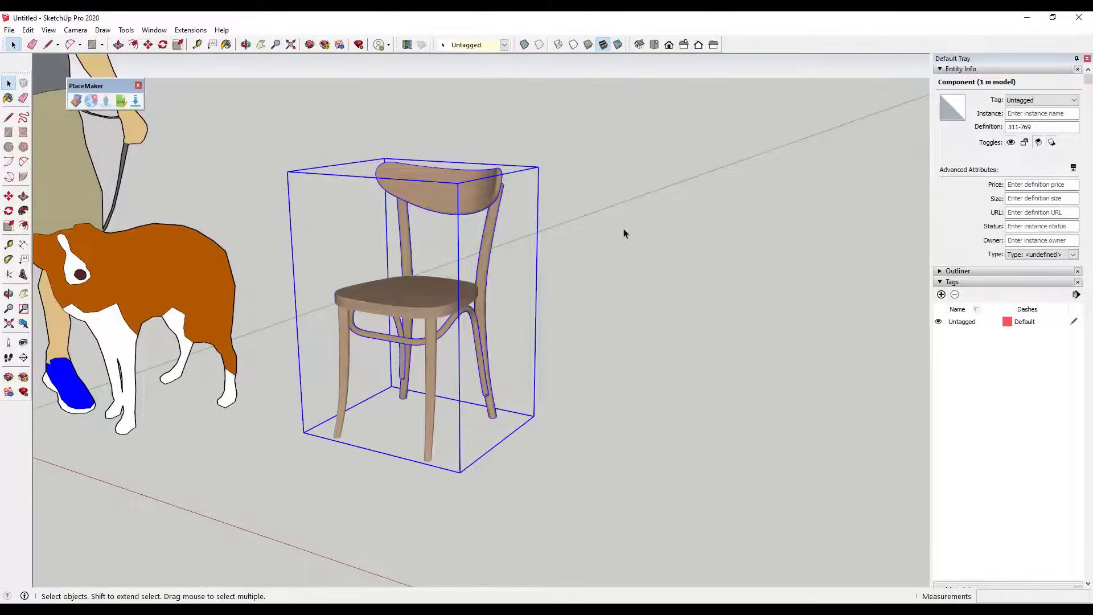
In Chrome, open the Riale chair's CGTrader product page and browse its gallery images, including the wireframe.
{"action": "key", "text": "alt+Tab"}
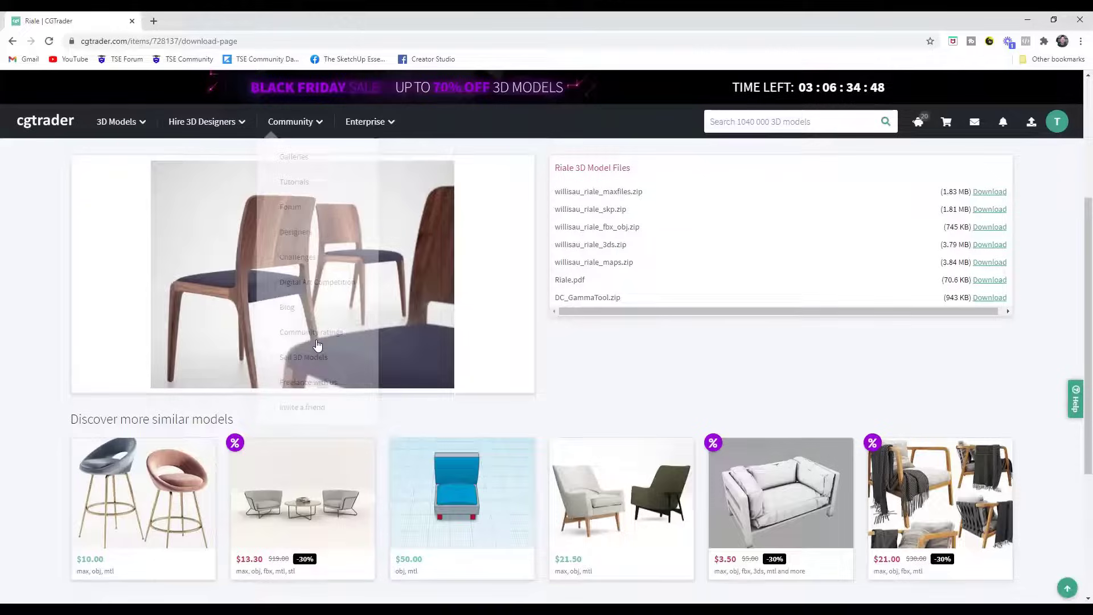
{"action": "scroll", "coordinate": [520, 213], "scroll_direction": "up", "scroll_amount": 3}
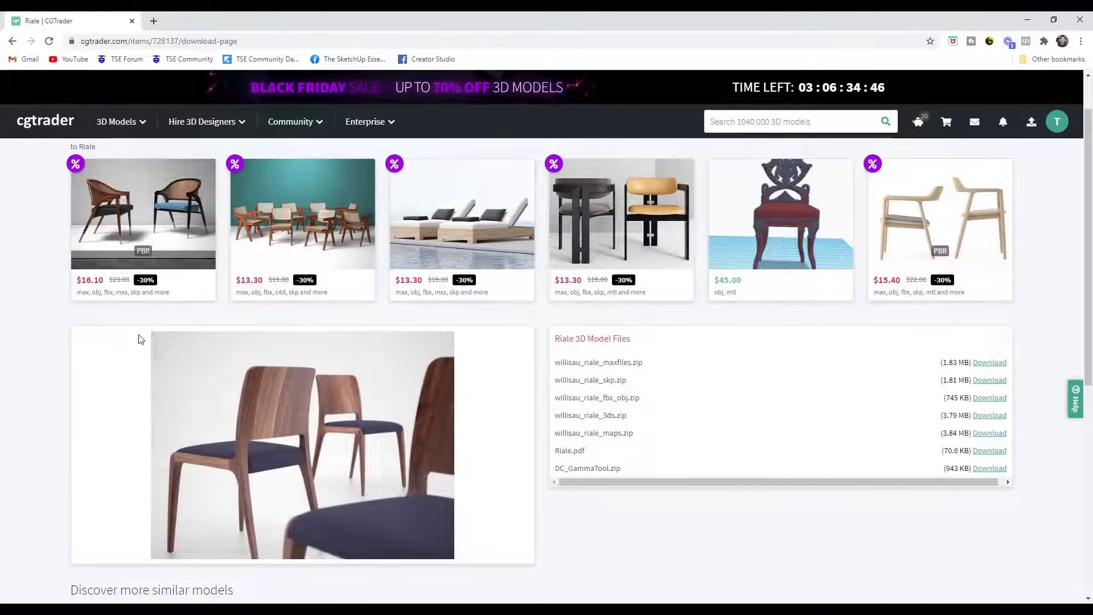
{"action": "scroll", "coordinate": [141, 339], "scroll_direction": "down", "scroll_amount": 2}
{"action": "left_click", "coordinate": [186, 332]}
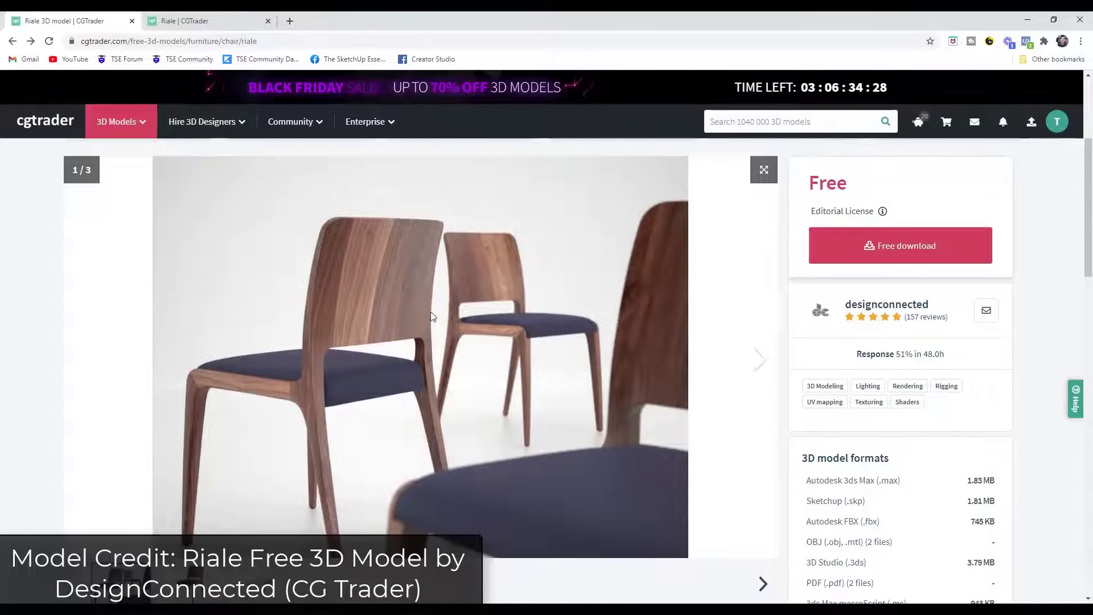
{"action": "left_click", "coordinate": [760, 360]}
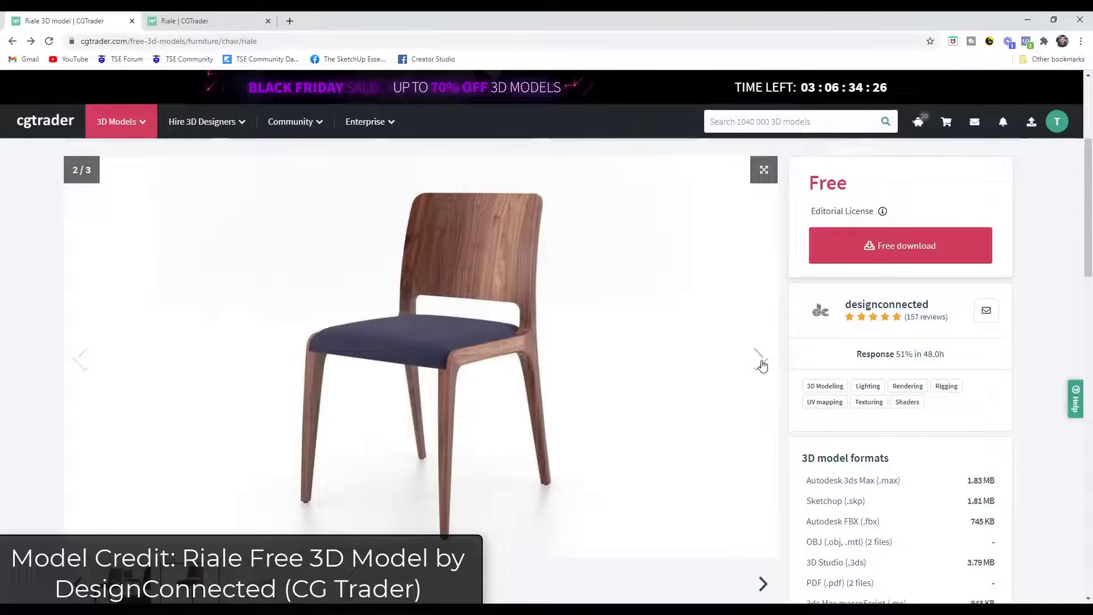
{"action": "left_click", "coordinate": [760, 363]}
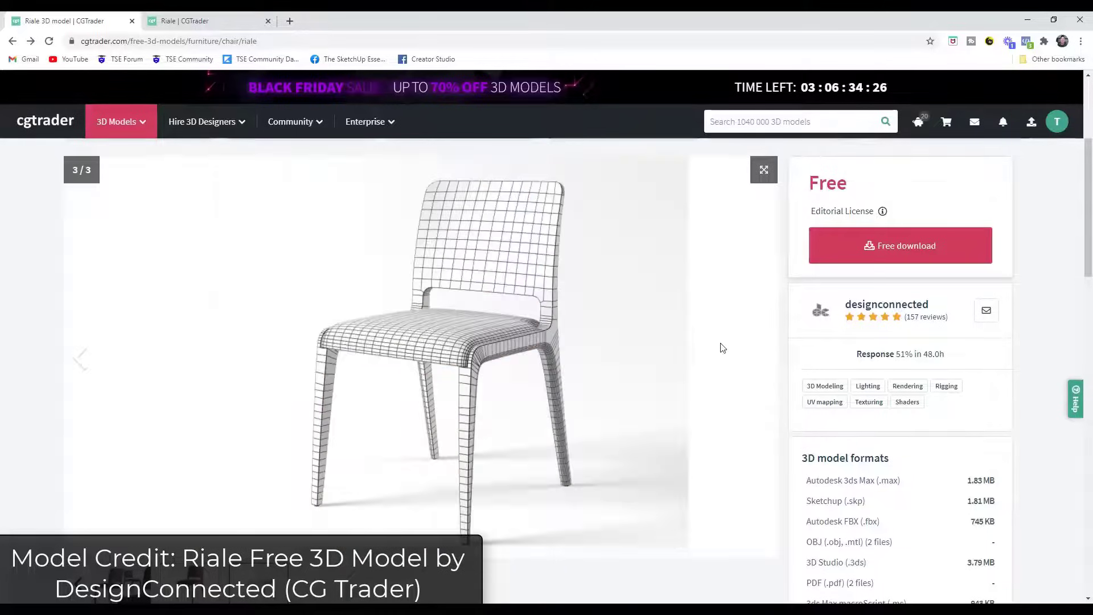
{"action": "left_click", "coordinate": [80, 369]}
Return to the Riale download page listing its files, such as willisau_riale_skp.zip.
{"action": "scroll", "coordinate": [281, 322], "scroll_direction": "down", "scroll_amount": 1}
{"action": "scroll", "coordinate": [329, 302], "scroll_direction": "up", "scroll_amount": 1}
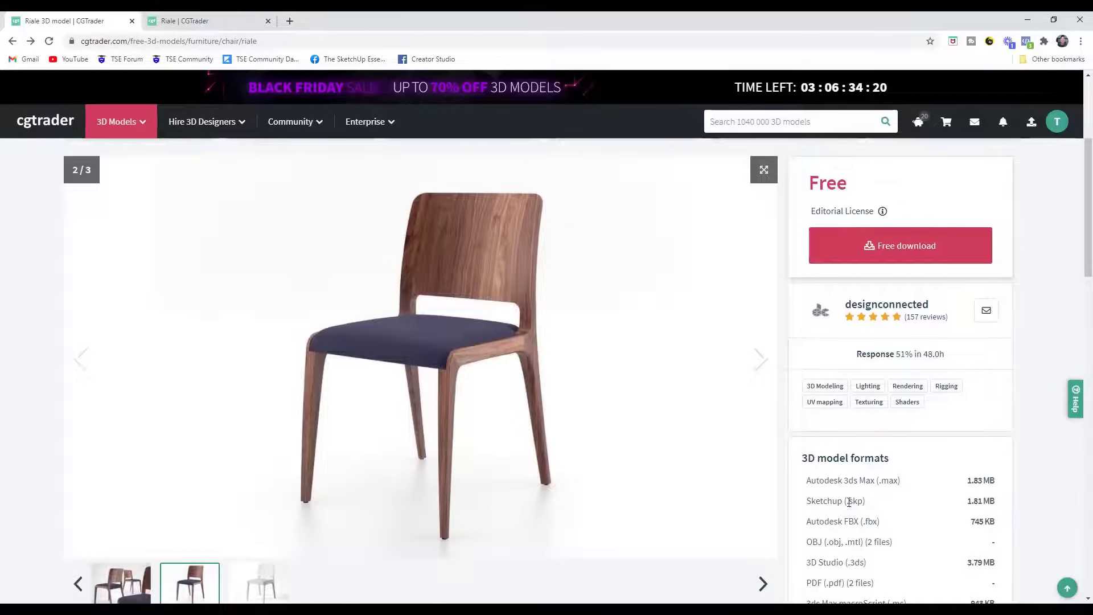
{"action": "scroll", "coordinate": [870, 506], "scroll_direction": "down", "scroll_amount": 3}
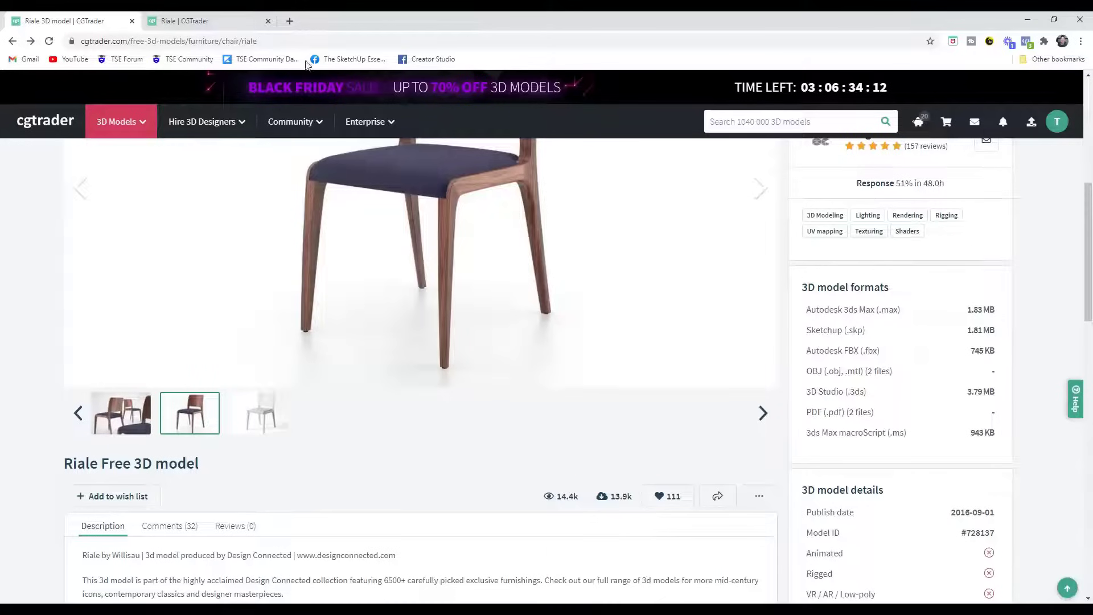
{"action": "left_click", "coordinate": [251, 21]}
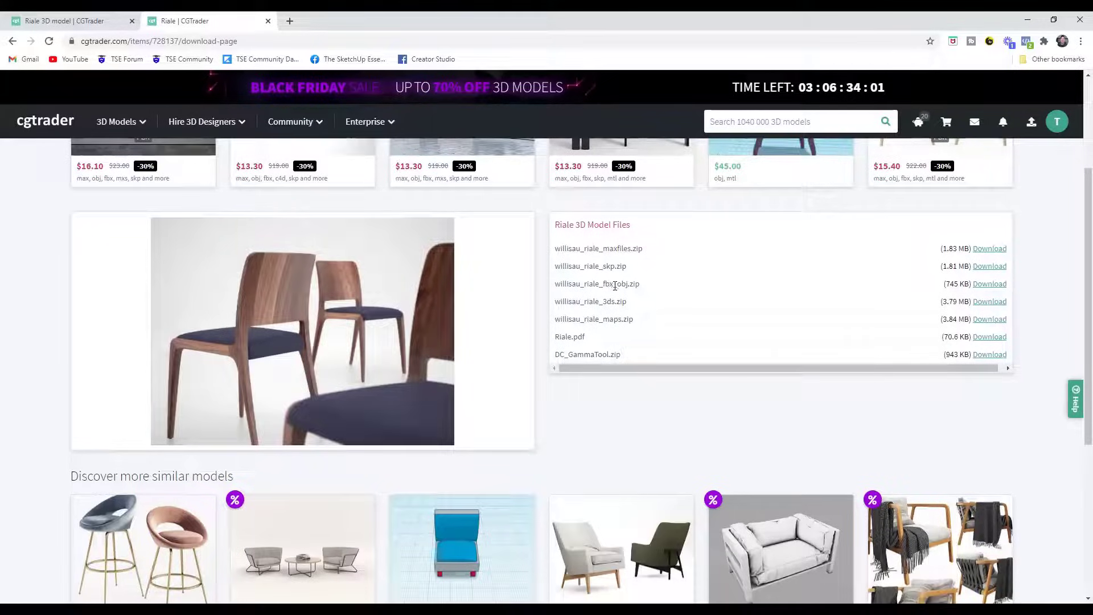
{"action": "scroll", "coordinate": [603, 266], "scroll_direction": "down", "scroll_amount": 1}
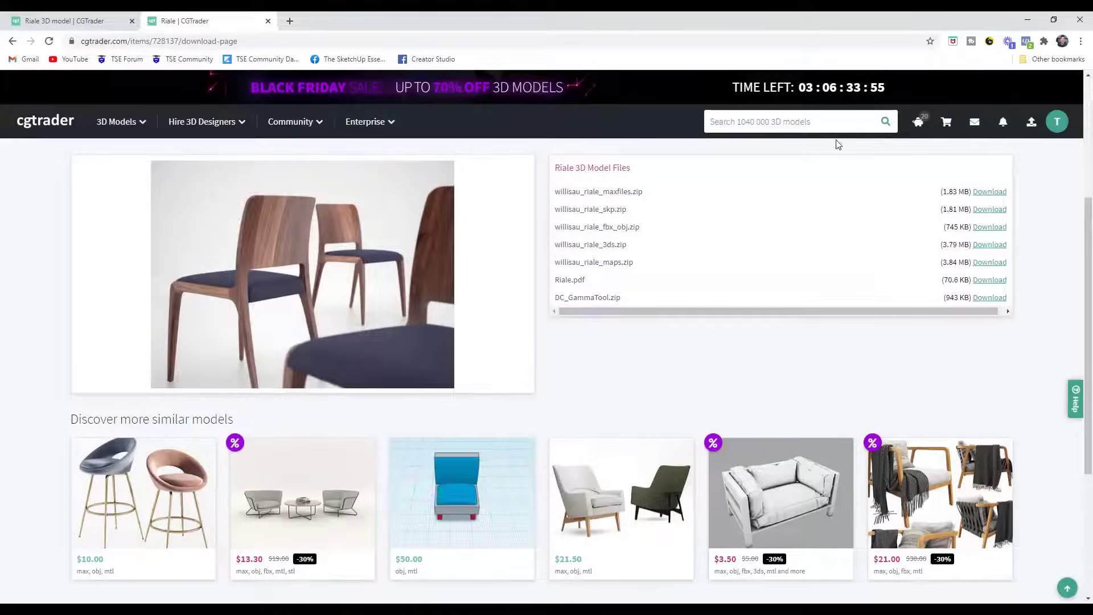
Back in SketchUp, import the willisau_riale_obj chair file through File > Import.
{"action": "left_click", "coordinate": [1027, 19]}
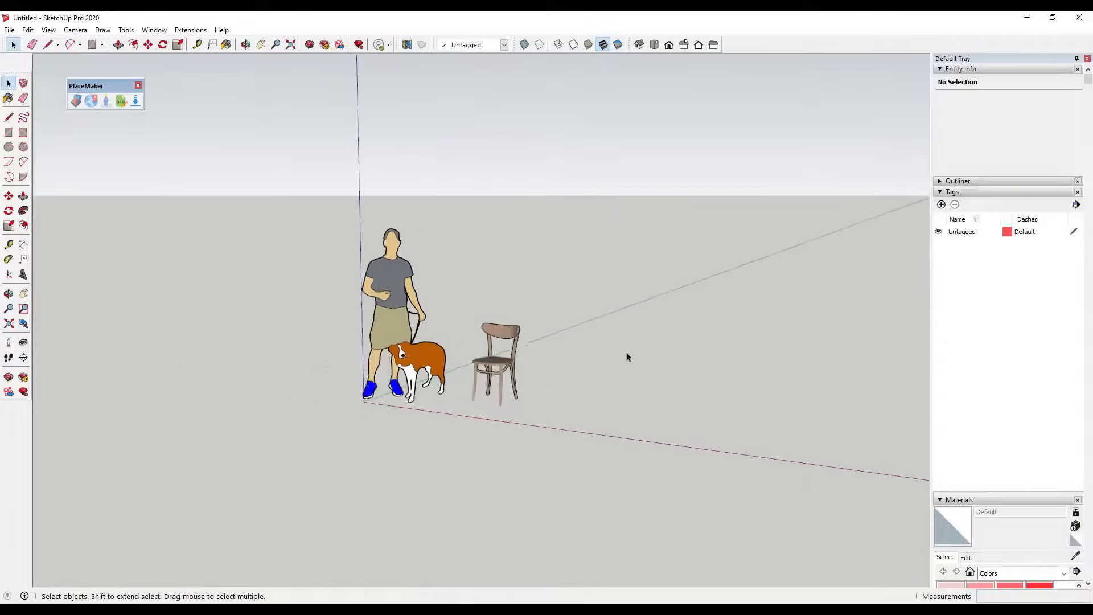
{"action": "mouse_move", "coordinate": [626, 353]}
{"action": "middle_mouse_down"}
{"action": "mouse_move", "coordinate": [515, 374]}
{"action": "mouse_move", "coordinate": [570, 370]}
{"action": "middle_mouse_up"}
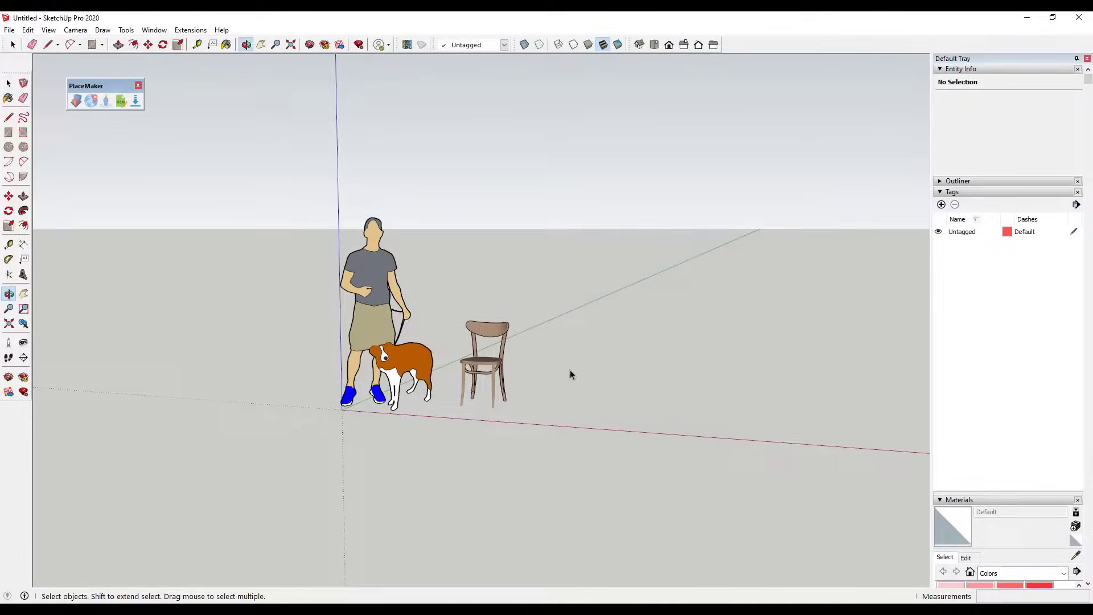
{"action": "left_click", "coordinate": [12, 45]}
{"action": "left_click", "coordinate": [9, 30]}
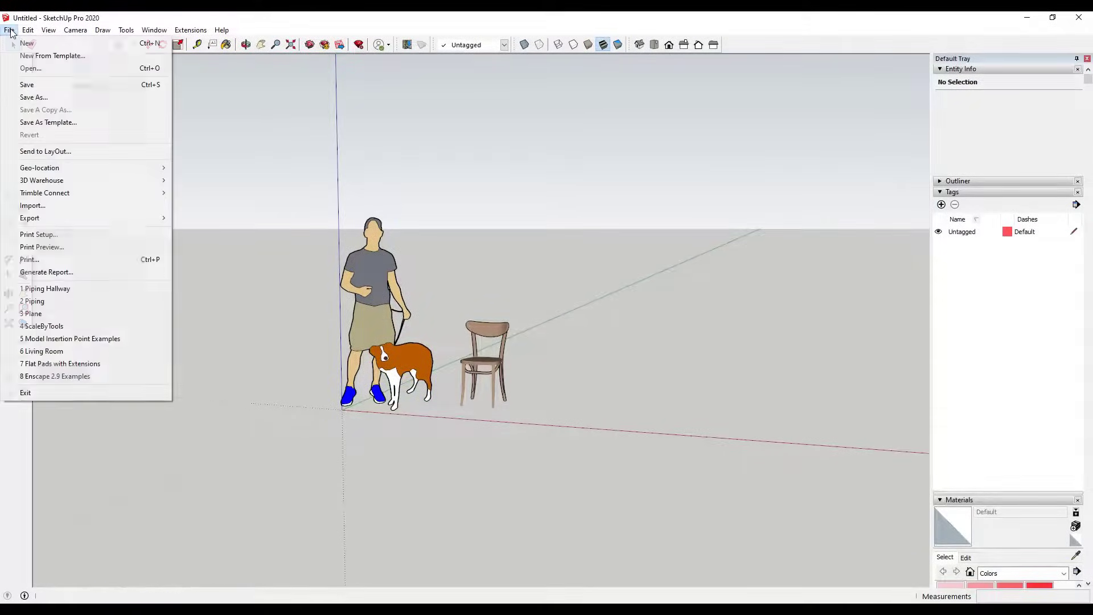
{"action": "left_click", "coordinate": [28, 29]}
{"action": "left_click", "coordinate": [10, 30]}
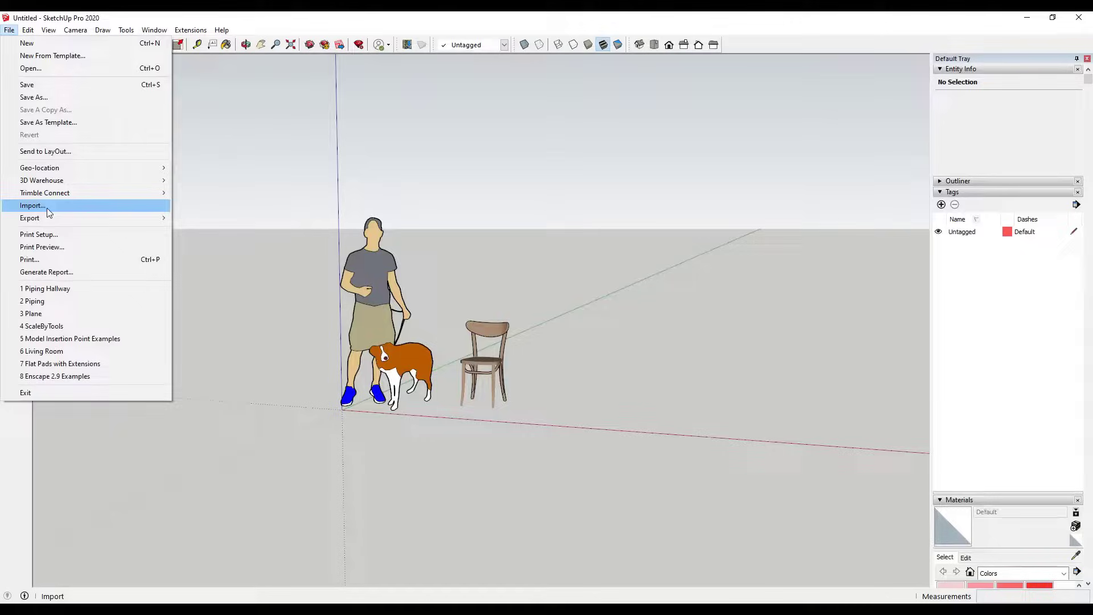
{"action": "left_click", "coordinate": [47, 206]}
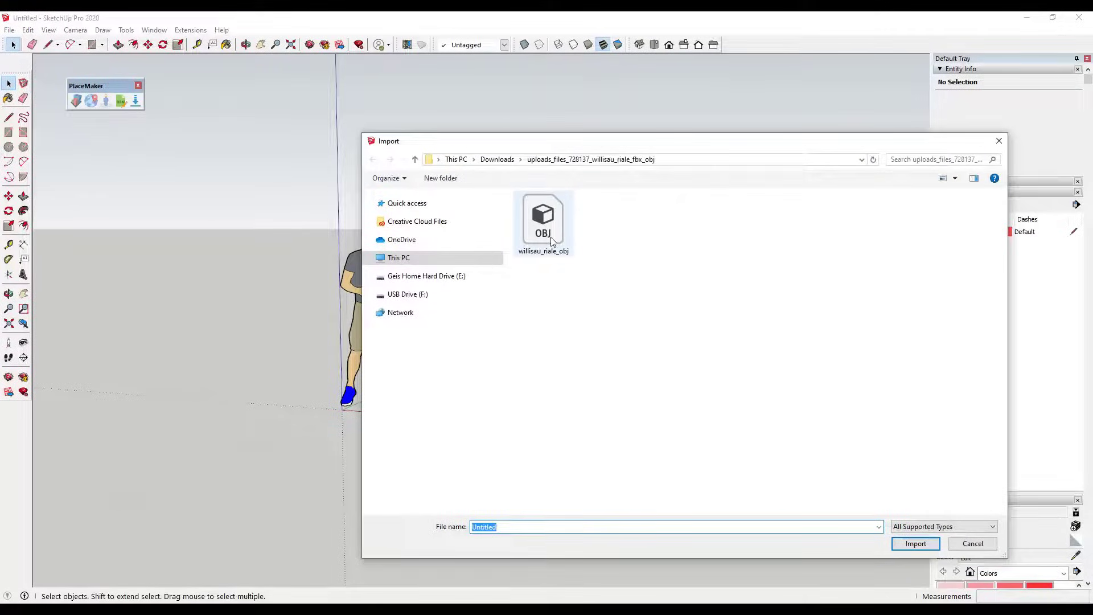
{"action": "double_click", "coordinate": [550, 236]}
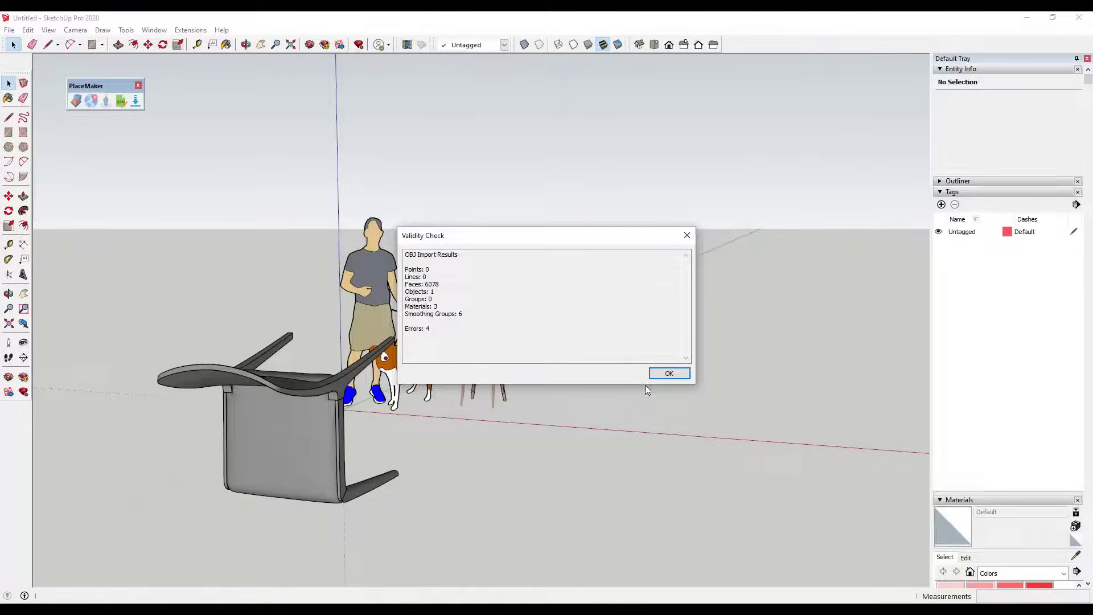
Dismiss the OBJ import report, select the overturned Riale chair group and orbit around it.
{"action": "left_click", "coordinate": [676, 376]}
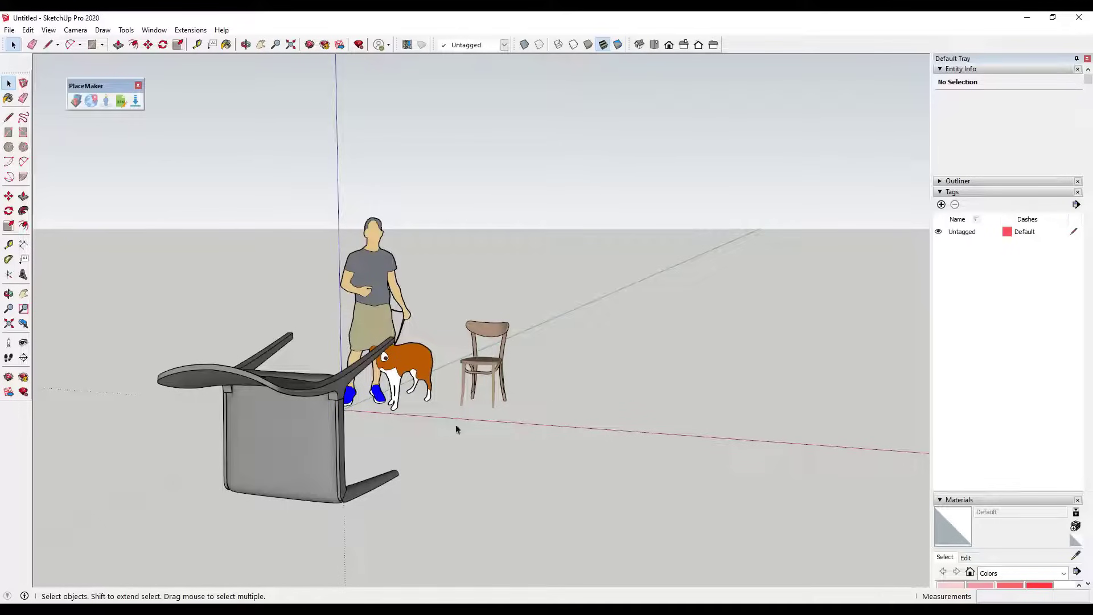
{"action": "scroll", "coordinate": [330, 407], "scroll_direction": "up", "scroll_amount": 2}
{"action": "scroll", "coordinate": [329, 408], "scroll_direction": "down", "scroll_amount": 2}
{"action": "left_click", "coordinate": [333, 408]}
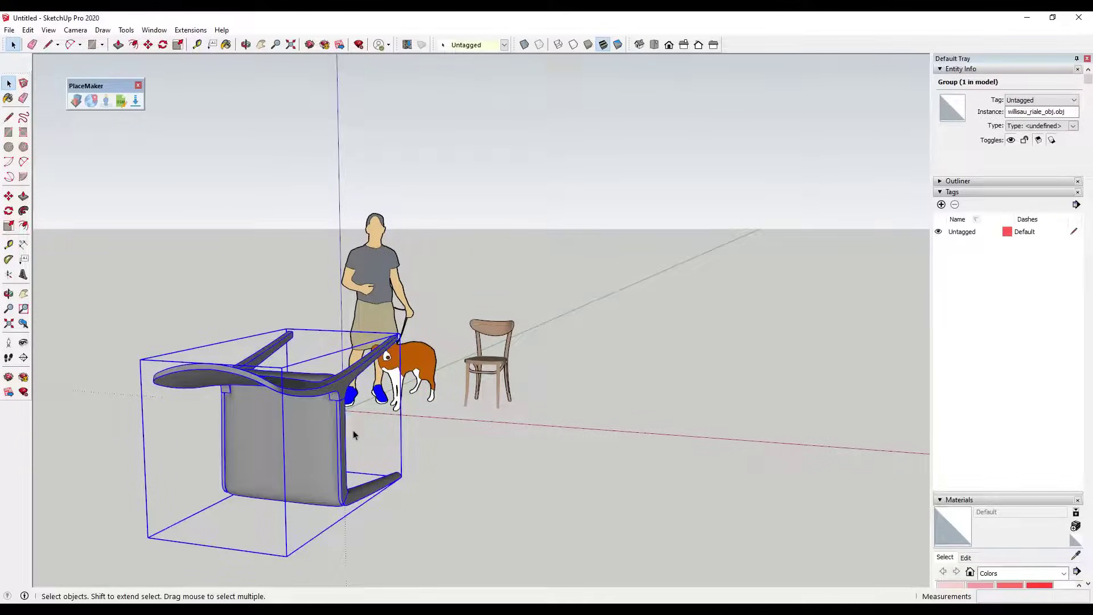
{"action": "middle_click_drag", "start_coordinate": [361, 458], "coordinate": [251, 469]}
{"action": "scroll", "coordinate": [251, 461], "scroll_direction": "up", "scroll_amount": 2}
{"action": "scroll", "coordinate": [245, 450], "scroll_direction": "down", "scroll_amount": 2}
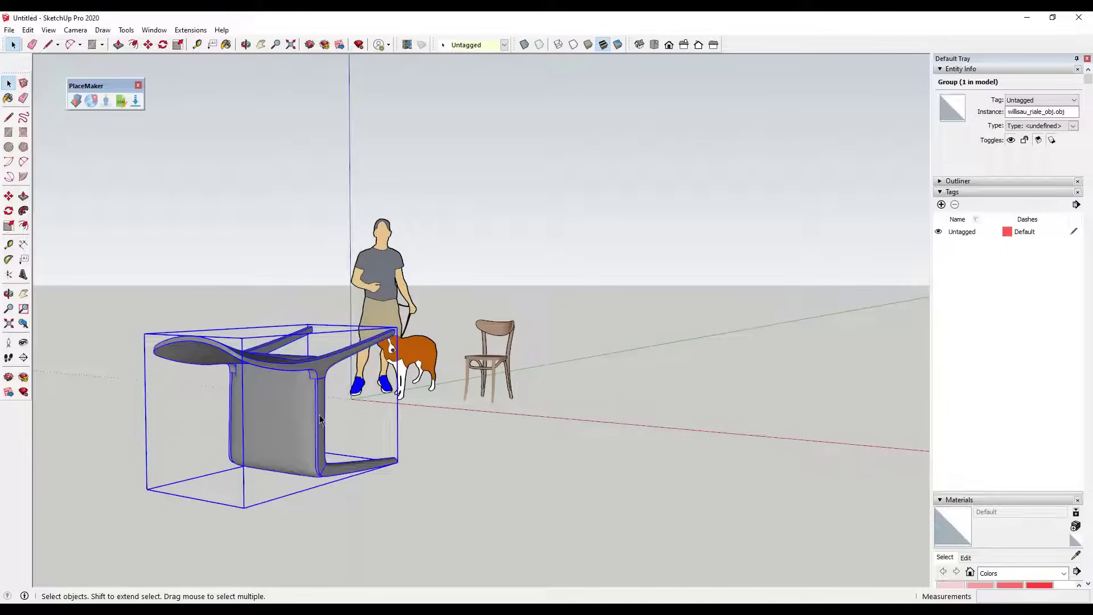
Rotate the Riale chair -90° with the Rotate tool so it stands upright on its legs.
{"action": "key", "text": "q"}
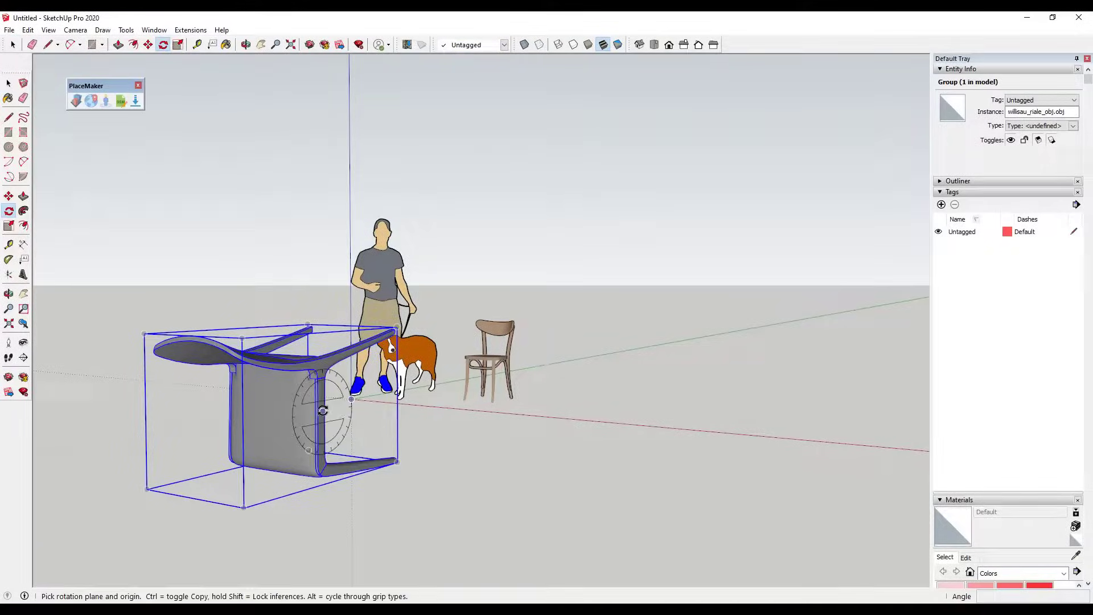
{"action": "key", "text": "space"}
{"action": "key", "text": "m"}
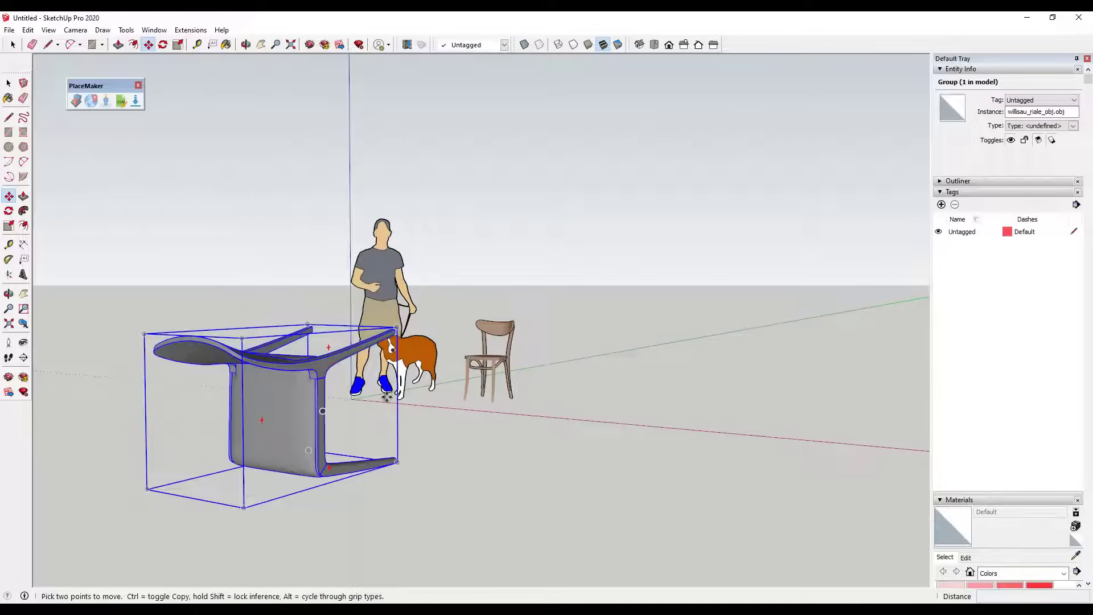
{"action": "key", "text": "q"}
{"action": "left_click", "coordinate": [327, 407]}
{"action": "left_click", "coordinate": [390, 410]}
{"action": "left_click", "coordinate": [324, 535]}
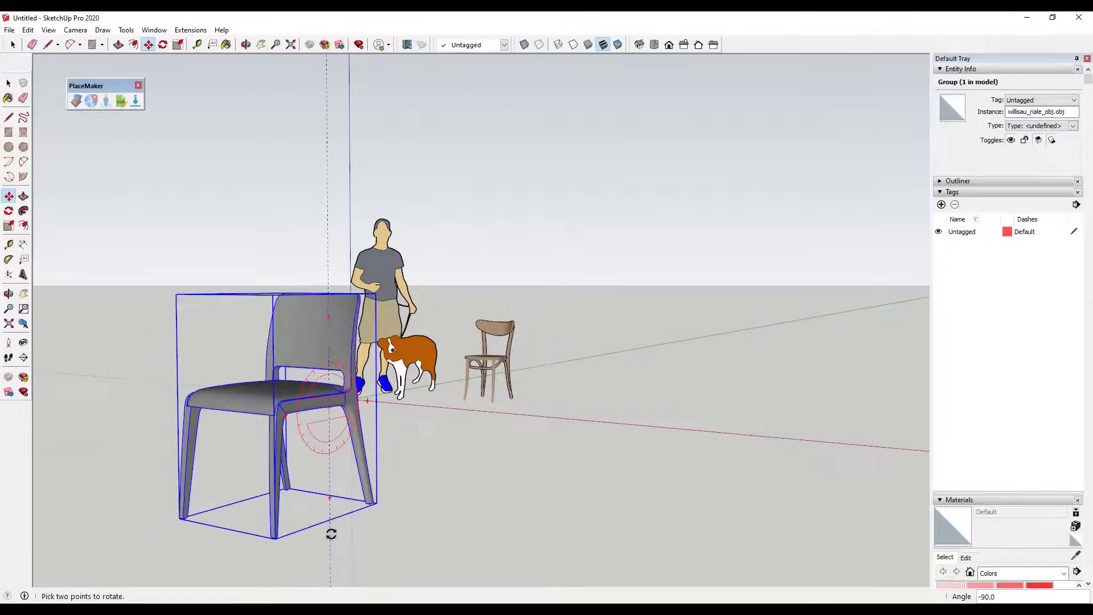
Orbit around the upright chair to check it, then switch to the Black Friday page in Chrome.
{"action": "key", "text": "o"}
{"action": "left_click_drag", "start_coordinate": [329, 532], "coordinate": [380, 490]}
{"action": "key", "text": "m"}
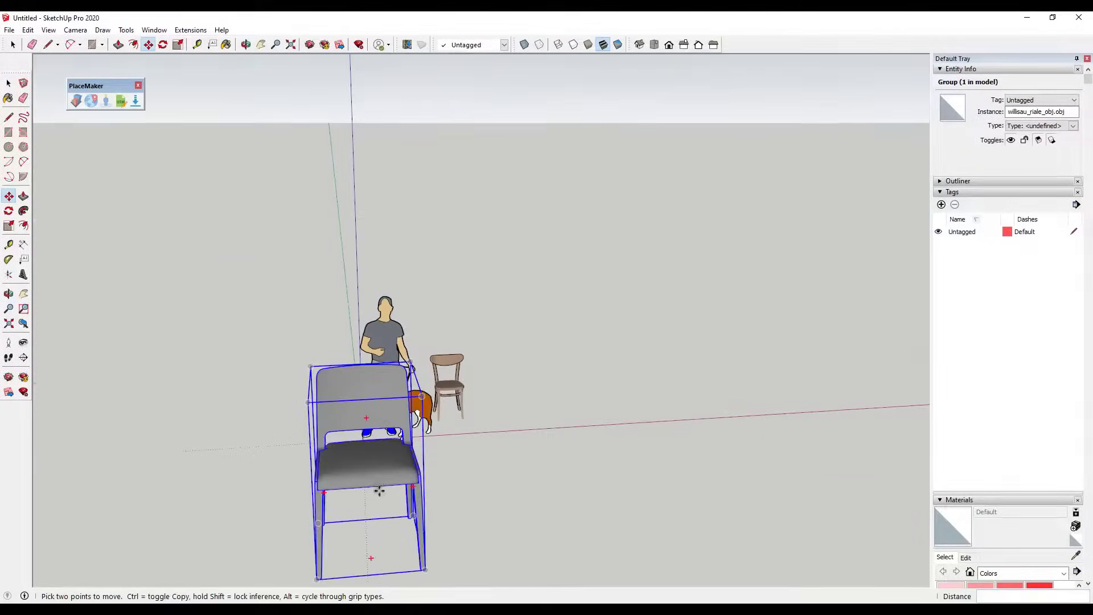
{"action": "middle_click_drag", "start_coordinate": [425, 472], "coordinate": [421, 398]}
{"action": "key", "text": "space"}
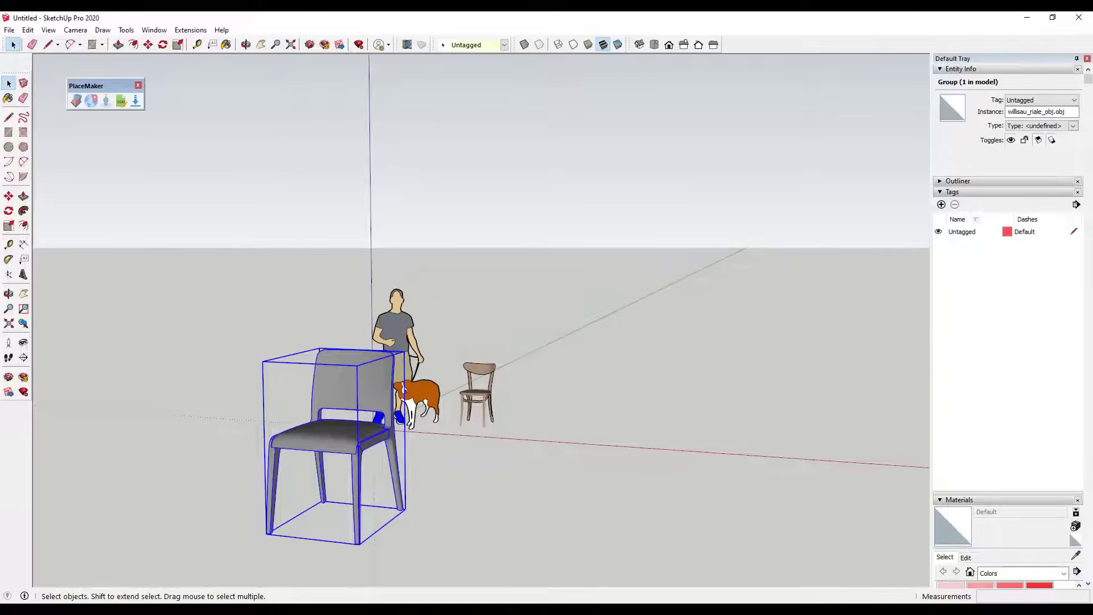
{"action": "key", "text": "alt+Tab"}
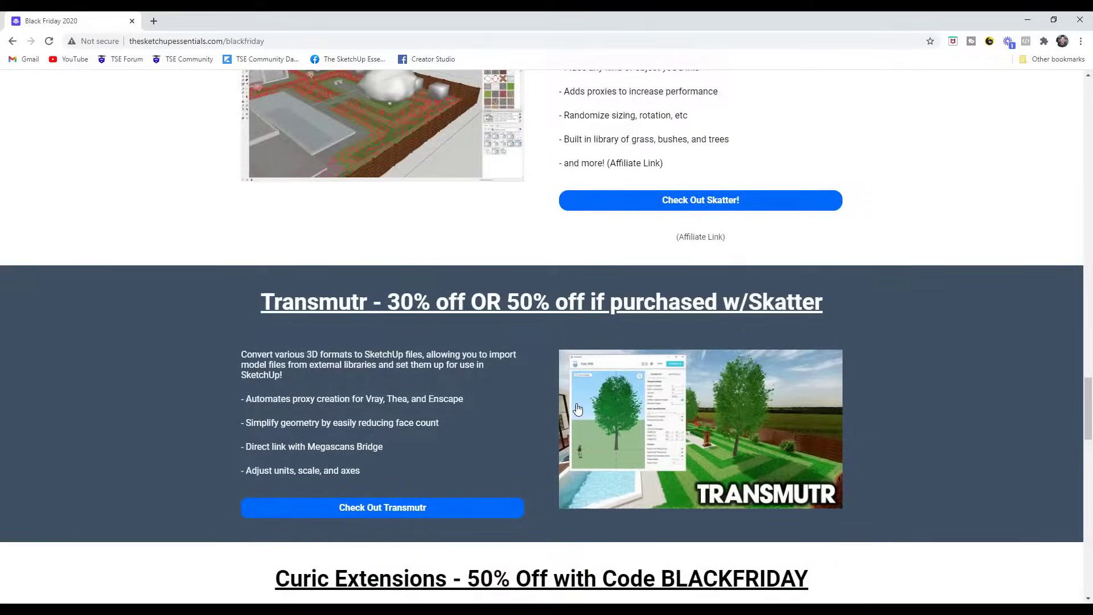
Scroll up the Black Friday page to the Skatter offer above the Transmutr deal.
{"action": "scroll", "coordinate": [763, 357], "scroll_direction": "up", "scroll_amount": 3}
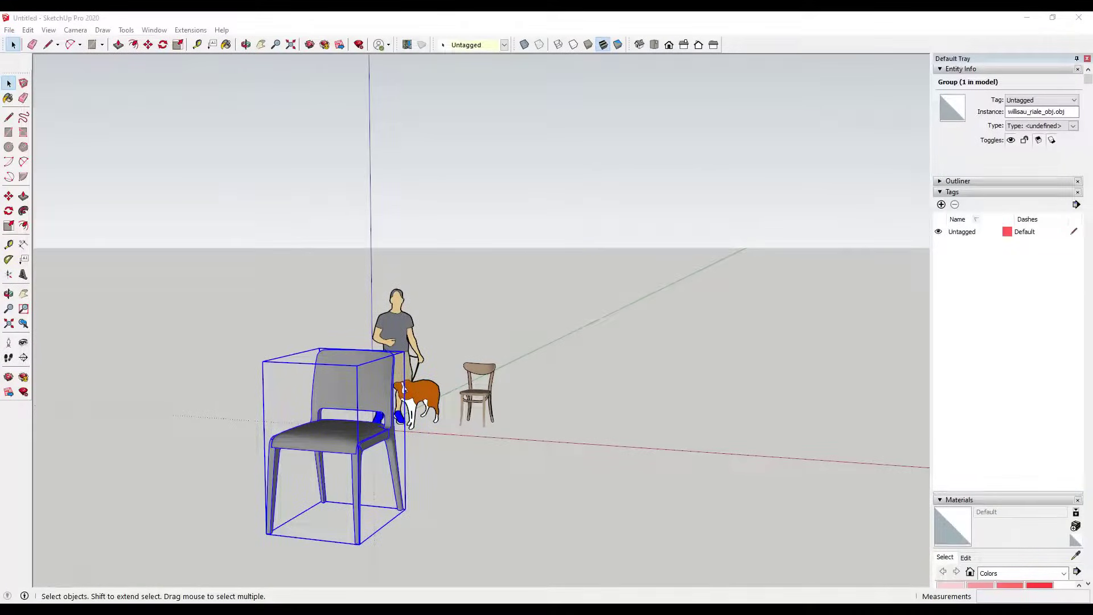
Launch Transmutr Artist from a Windows search for 'tra' and bring up its model file picker.
{"action": "key", "text": "super"}
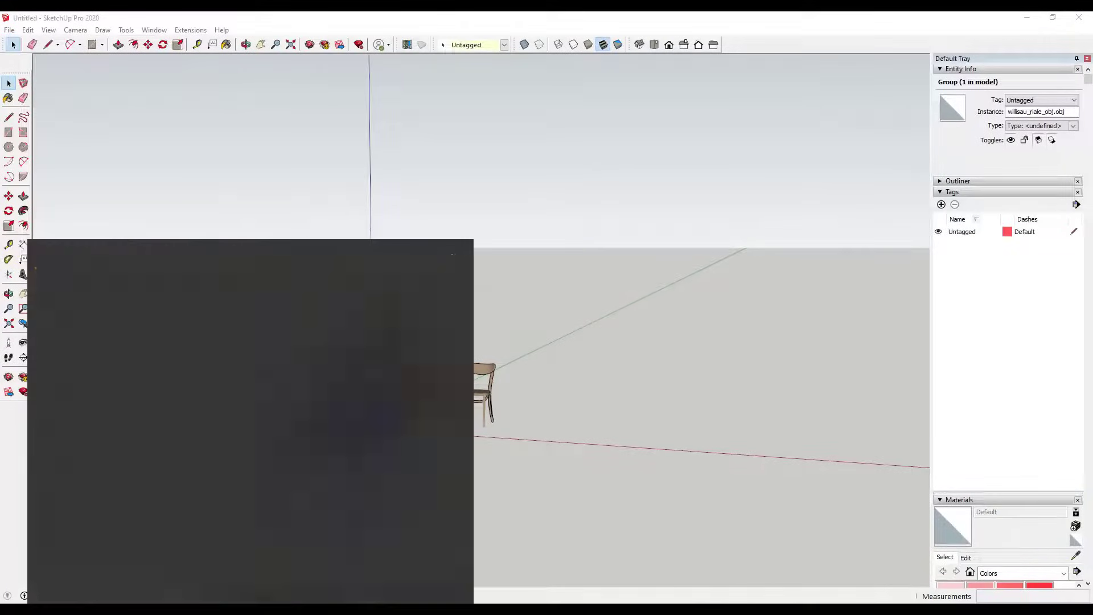
{"action": "type", "text": "tra"}
{"action": "left_click", "coordinate": [106, 305]}
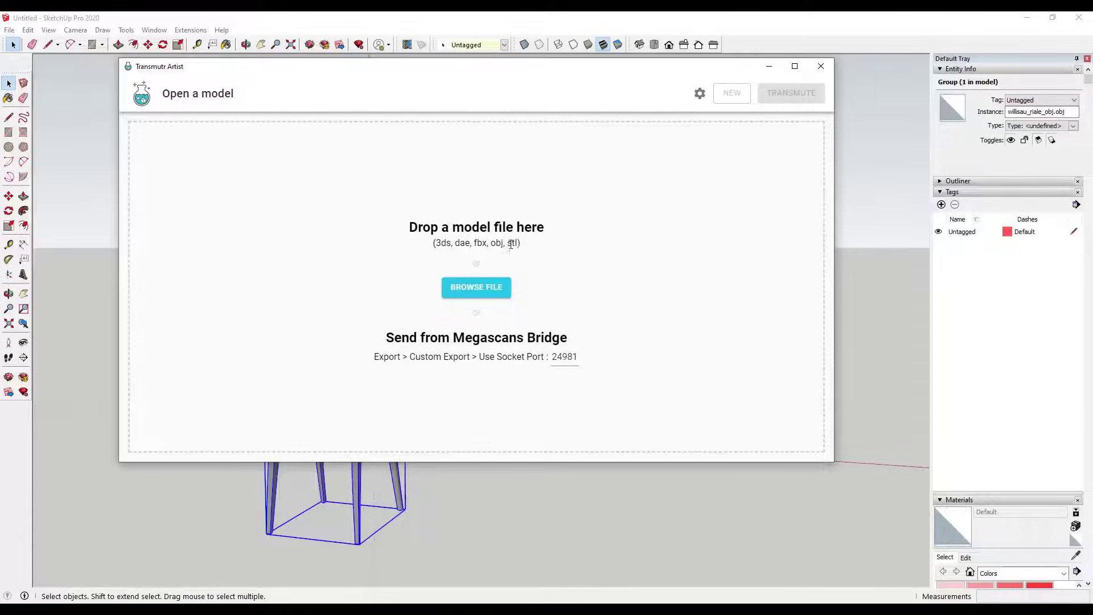
{"action": "left_click", "coordinate": [469, 293]}
Load willisau_riale_obj into Transmutr via Browse File and orbit the chair preview into perspective.
{"action": "left_click", "coordinate": [495, 288]}
{"action": "double_click", "coordinate": [367, 161]}
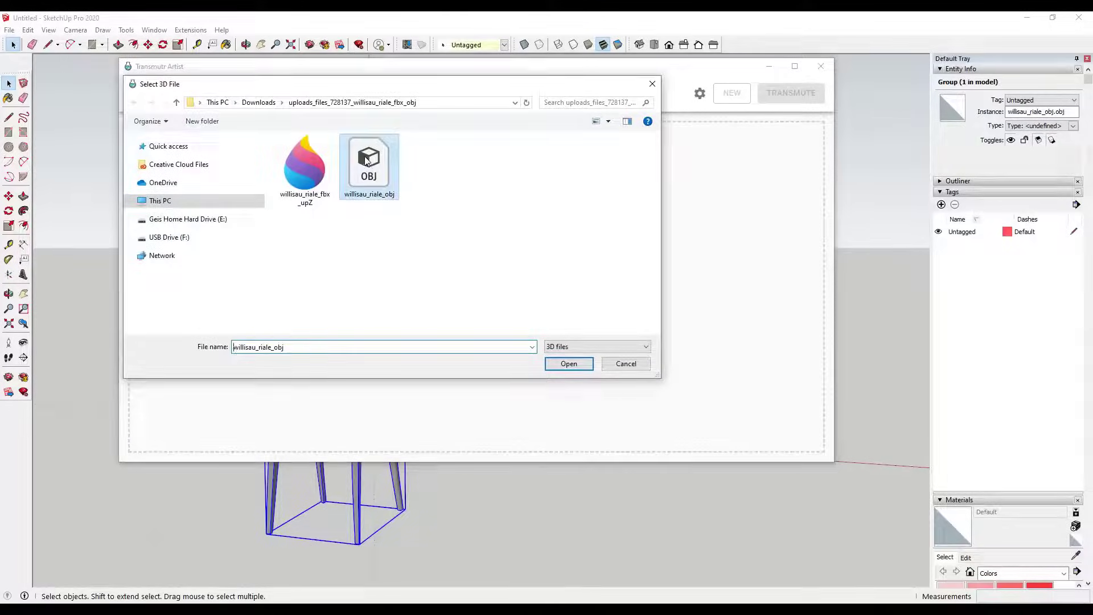
{"action": "left_click_drag", "start_coordinate": [397, 249], "coordinate": [447, 284]}
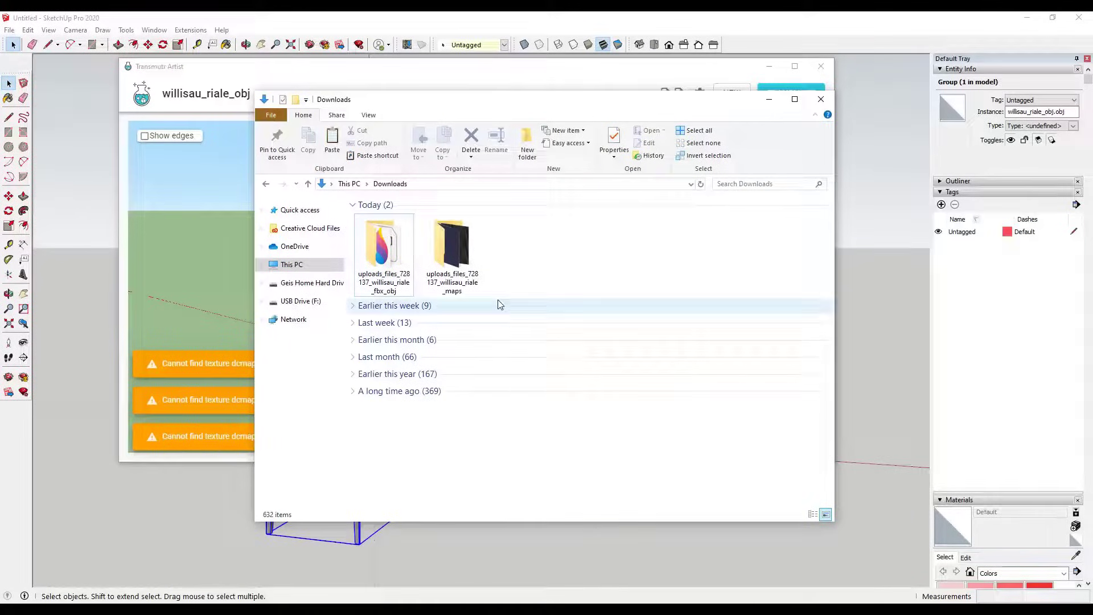
Browse to the chair's maps folder in Downloads, check its four texture images, then close Explorer.
{"action": "double_click", "coordinate": [387, 261]}
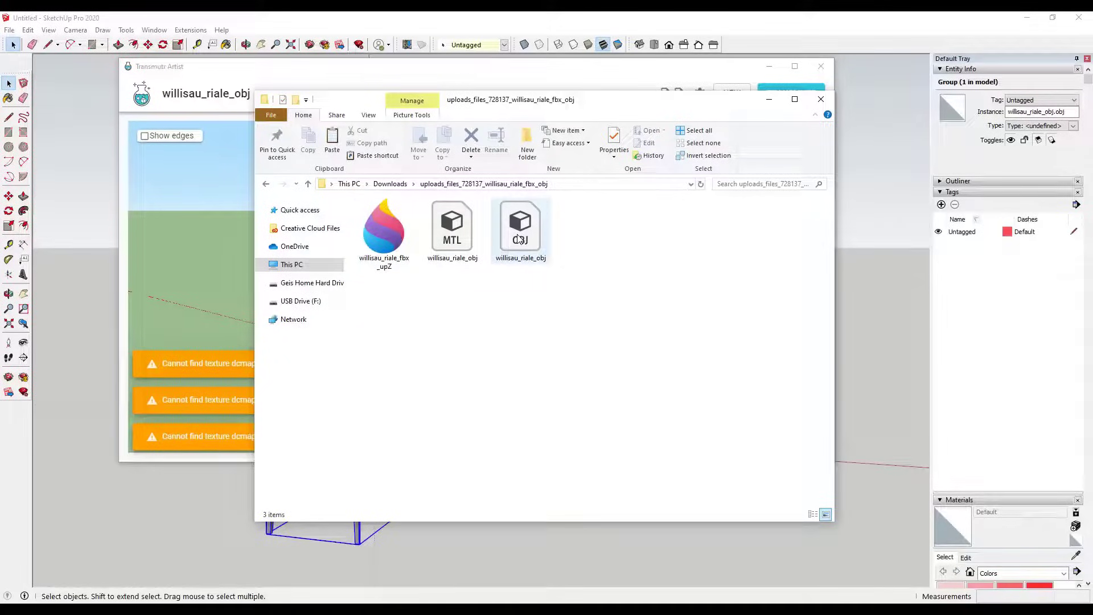
{"action": "left_click", "coordinate": [390, 183]}
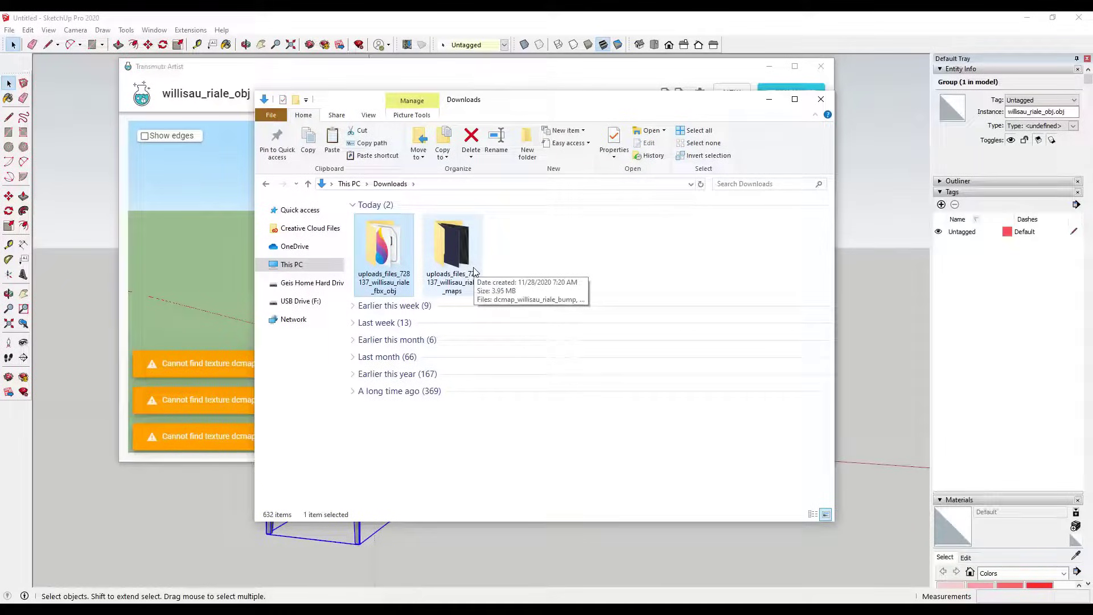
{"action": "double_click", "coordinate": [474, 270]}
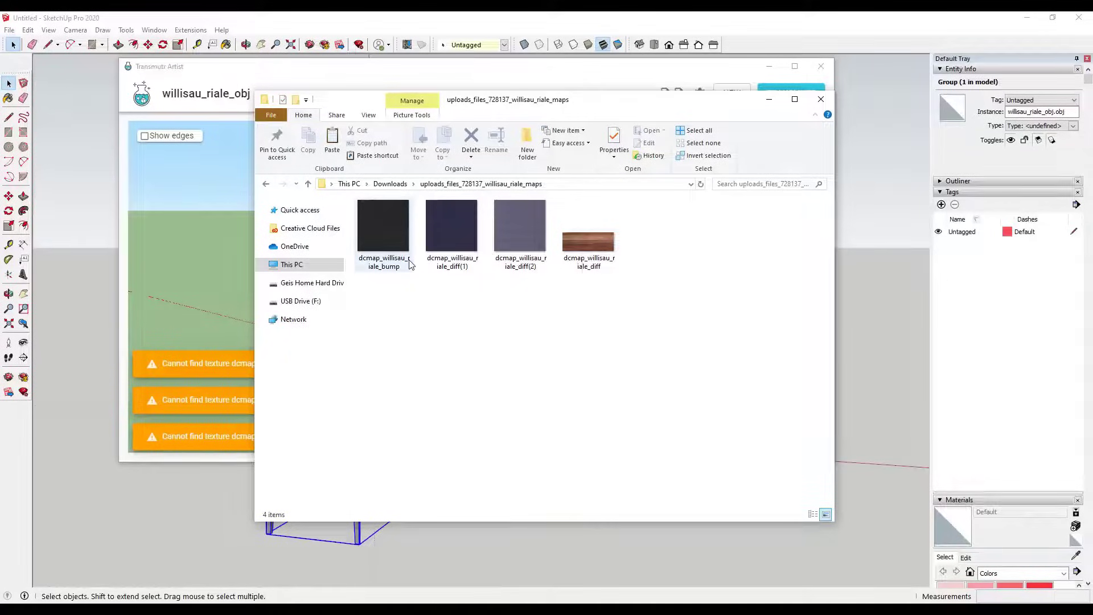
{"action": "mouse_move", "coordinate": [393, 231]}
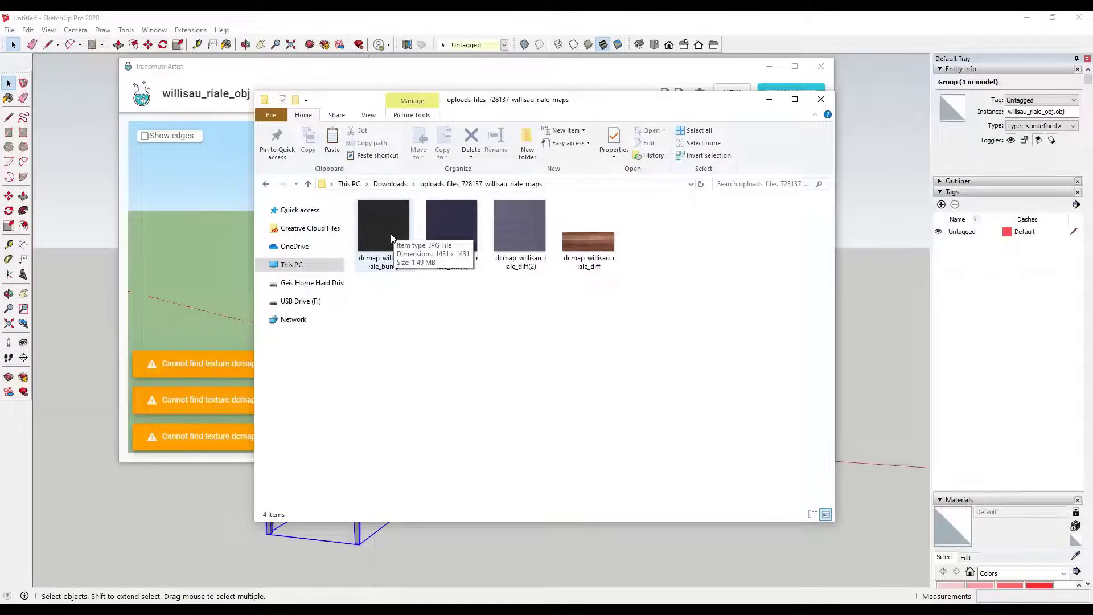
{"action": "right_click", "coordinate": [429, 313]}
{"action": "left_click", "coordinate": [407, 300]}
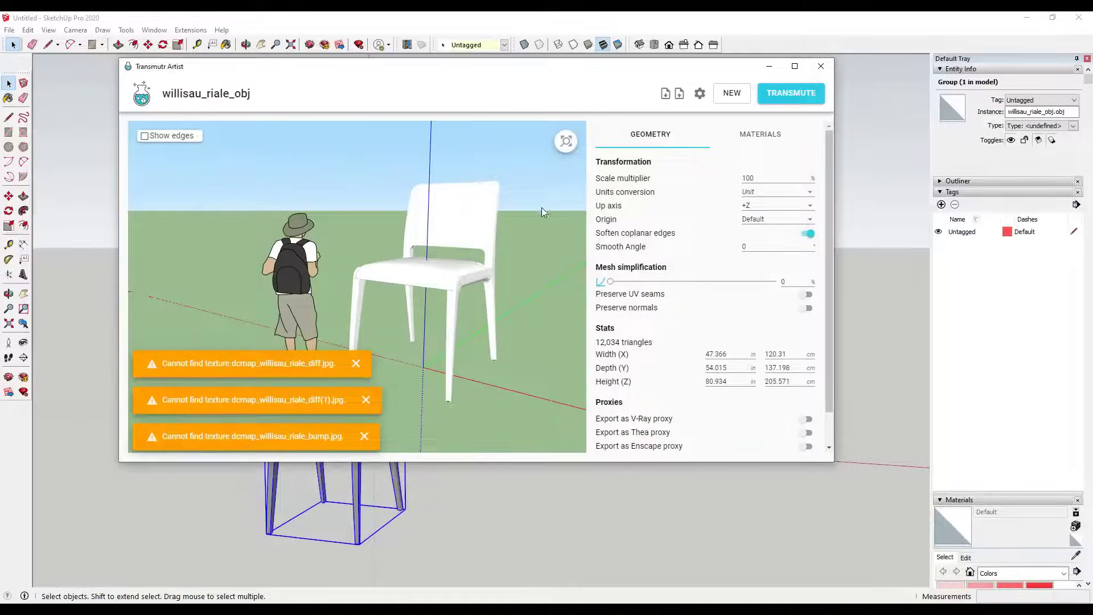
Set the chair's Scale multiplier to 50%, shrinking it to 60.155 × 68.599 × 102.786 cm.
{"action": "left_click_drag", "start_coordinate": [541, 207], "coordinate": [529, 216]}
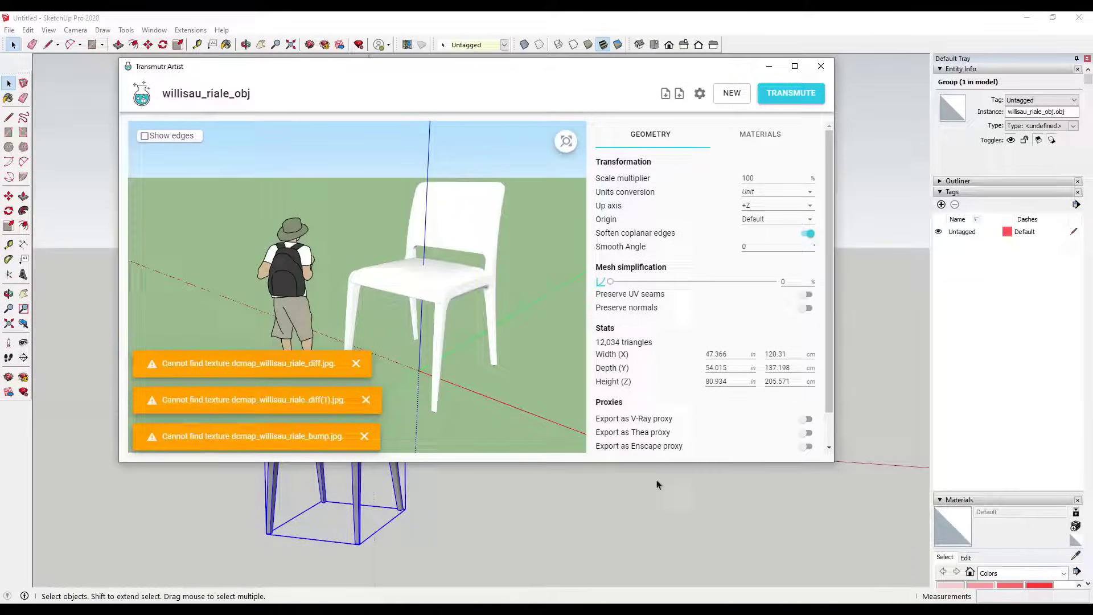
{"action": "left_click", "coordinate": [763, 136]}
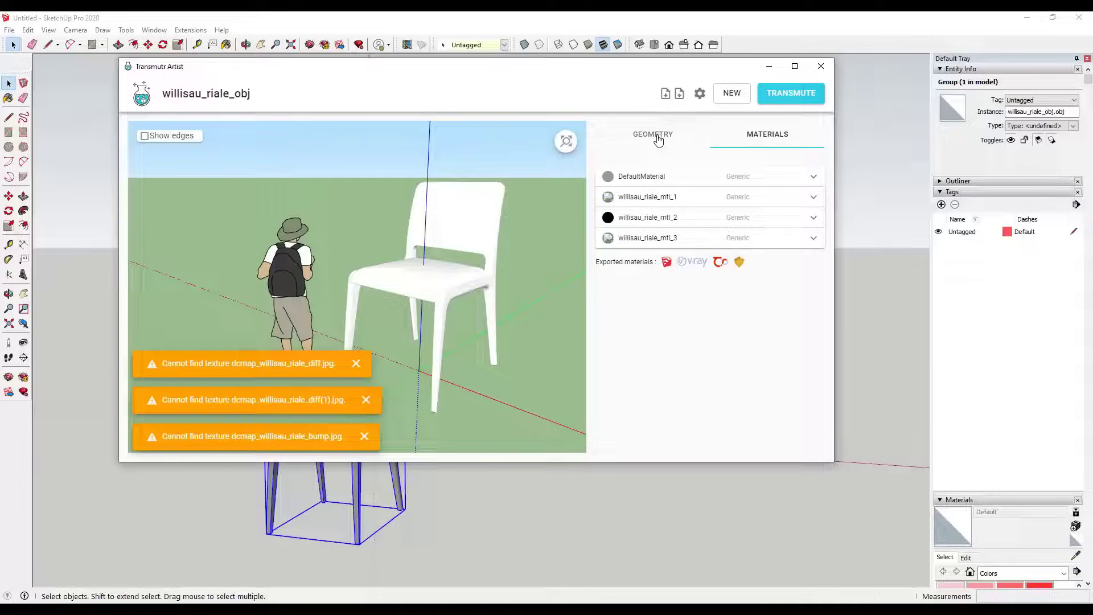
{"action": "left_click", "coordinate": [655, 137]}
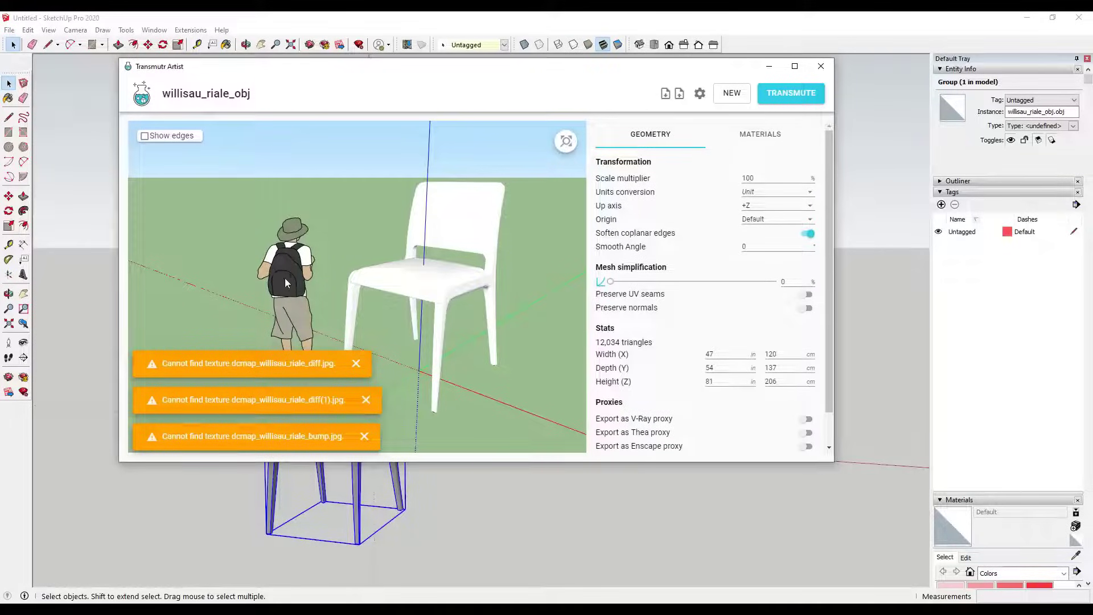
{"action": "left_click_drag", "start_coordinate": [285, 278], "coordinate": [297, 275]}
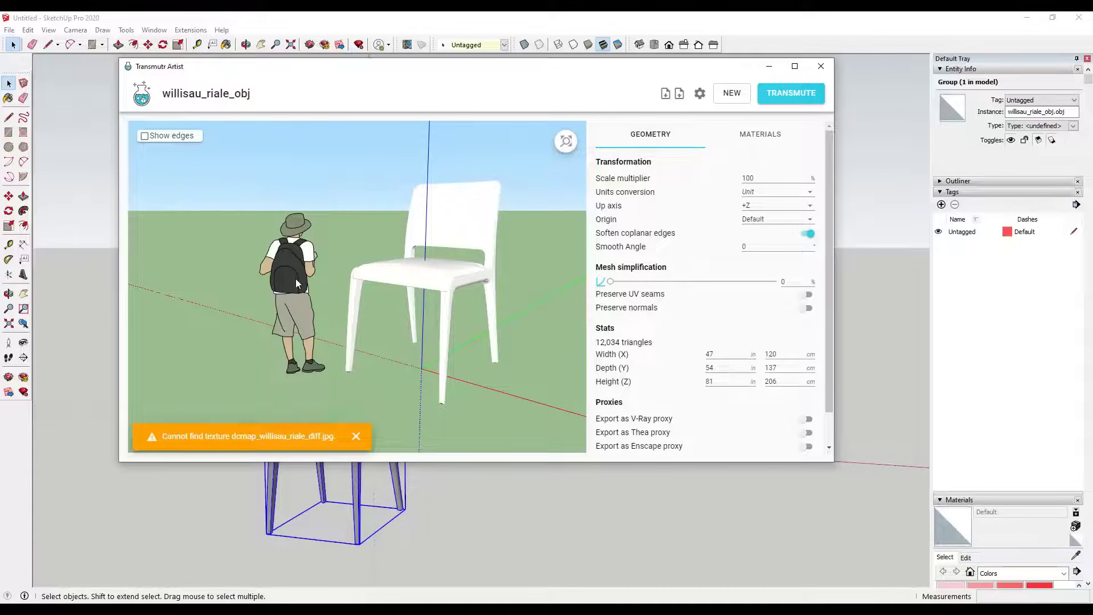
{"action": "double_click", "coordinate": [768, 179]}
{"action": "type", "text": "50"}
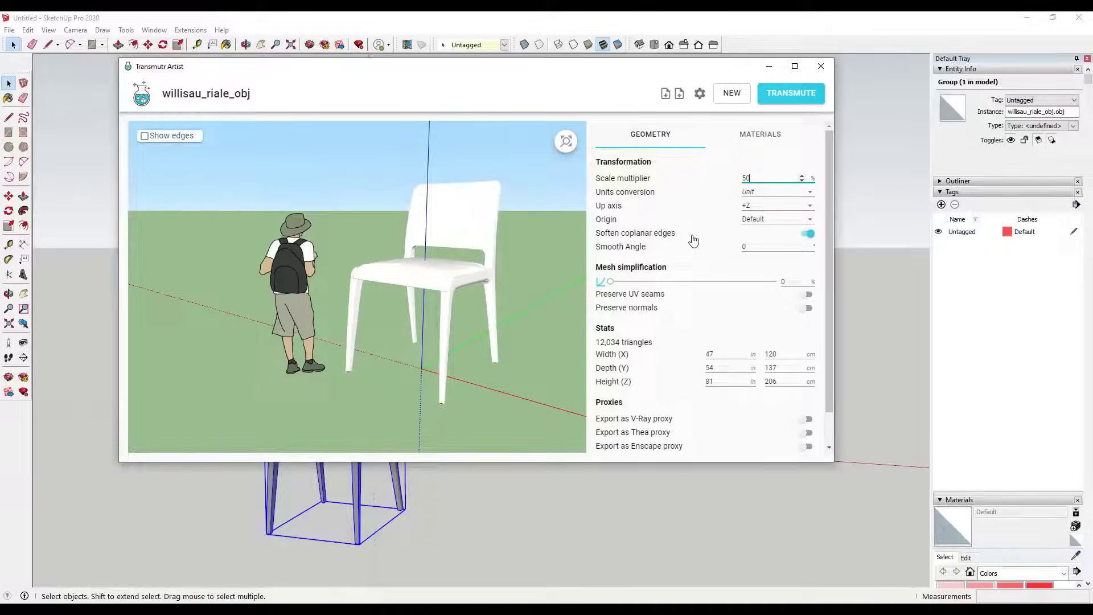
{"action": "key", "text": "Return"}
{"action": "left_click_drag", "start_coordinate": [525, 338], "coordinate": [497, 344]}
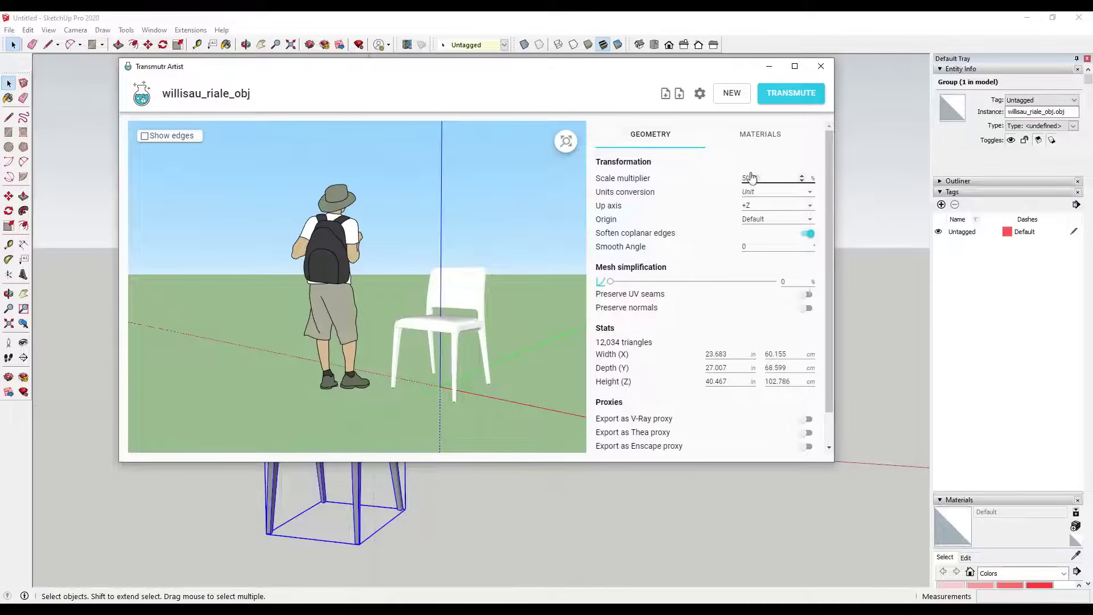
Turn on Show edges to see the chair's triangle wireframe in the preview.
{"action": "scroll", "coordinate": [504, 364], "scroll_direction": "up", "scroll_amount": 1}
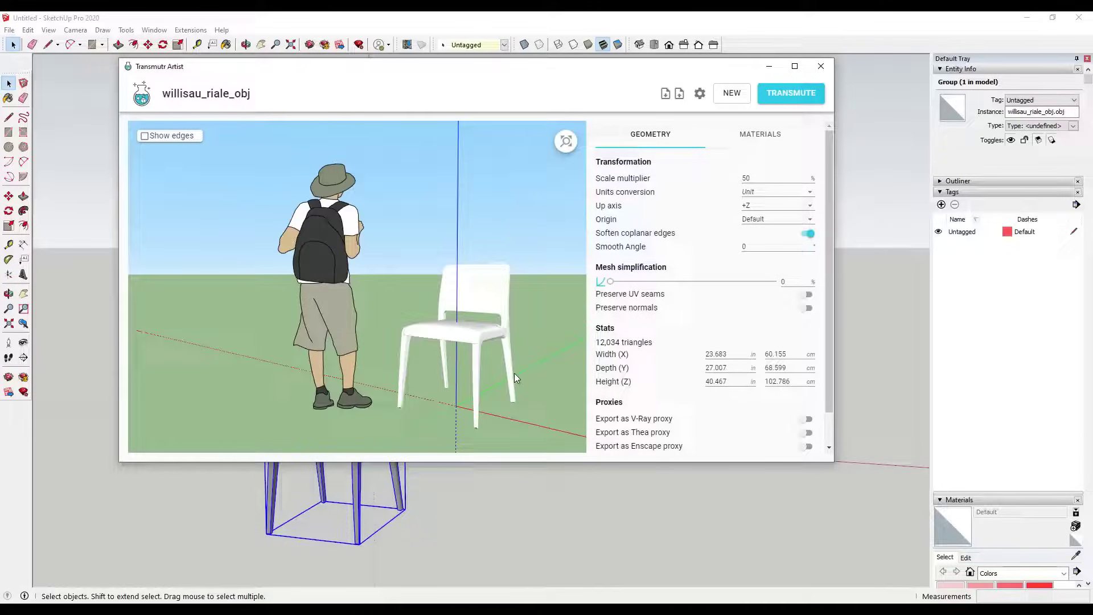
{"action": "scroll", "coordinate": [463, 353], "scroll_direction": "up", "scroll_amount": 1}
{"action": "left_click", "coordinate": [145, 136]}
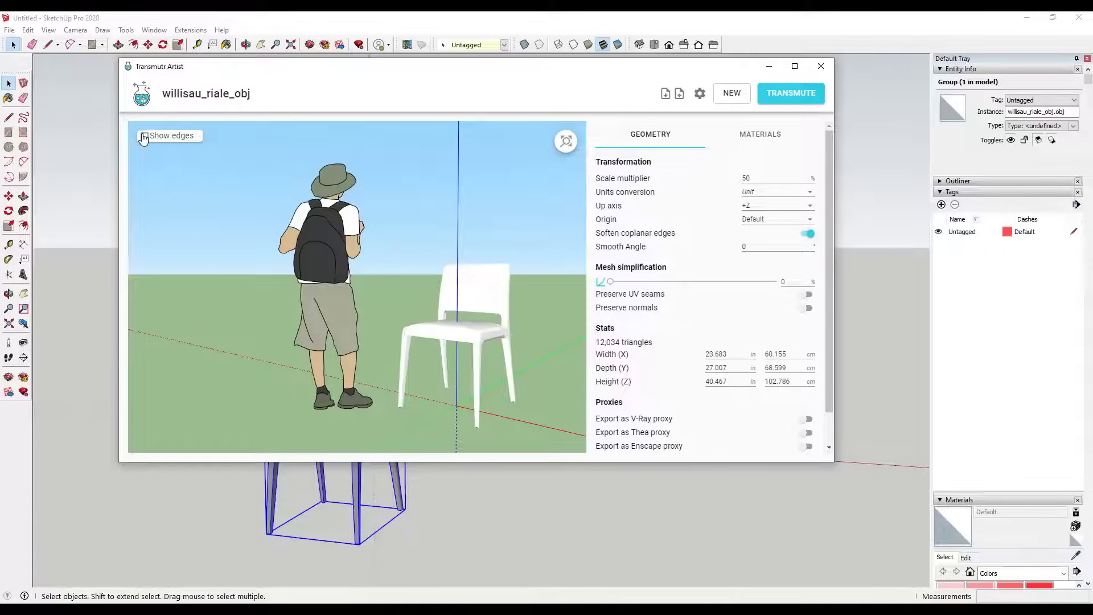
{"action": "scroll", "coordinate": [545, 382], "scroll_direction": "up", "scroll_amount": 1}
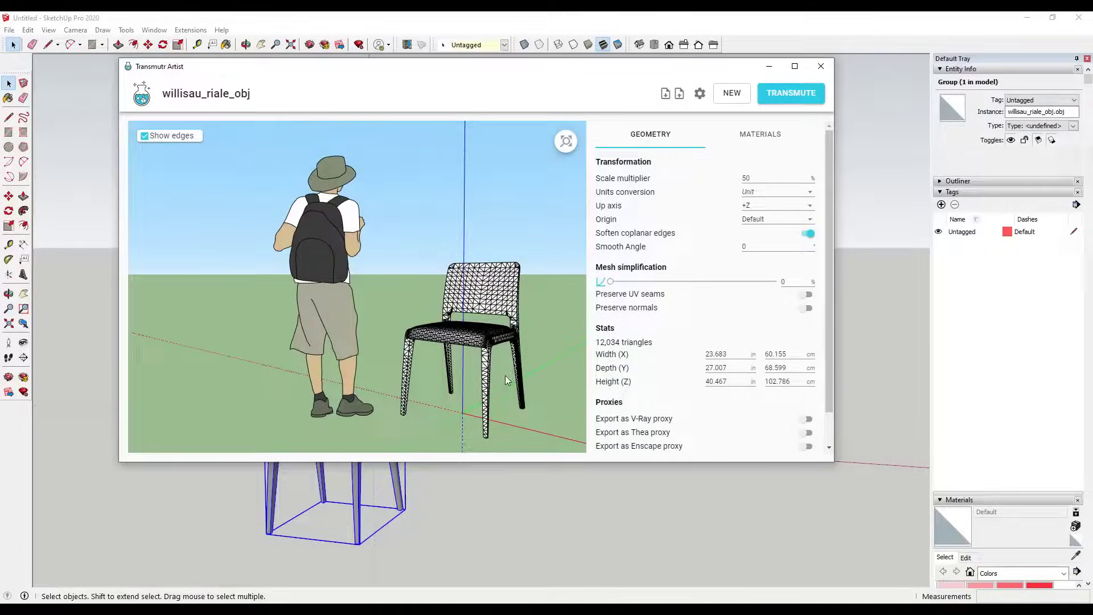
{"action": "scroll", "coordinate": [431, 340], "scroll_direction": "up", "scroll_amount": 4}
{"action": "left_click_drag", "start_coordinate": [434, 335], "coordinate": [439, 309]}
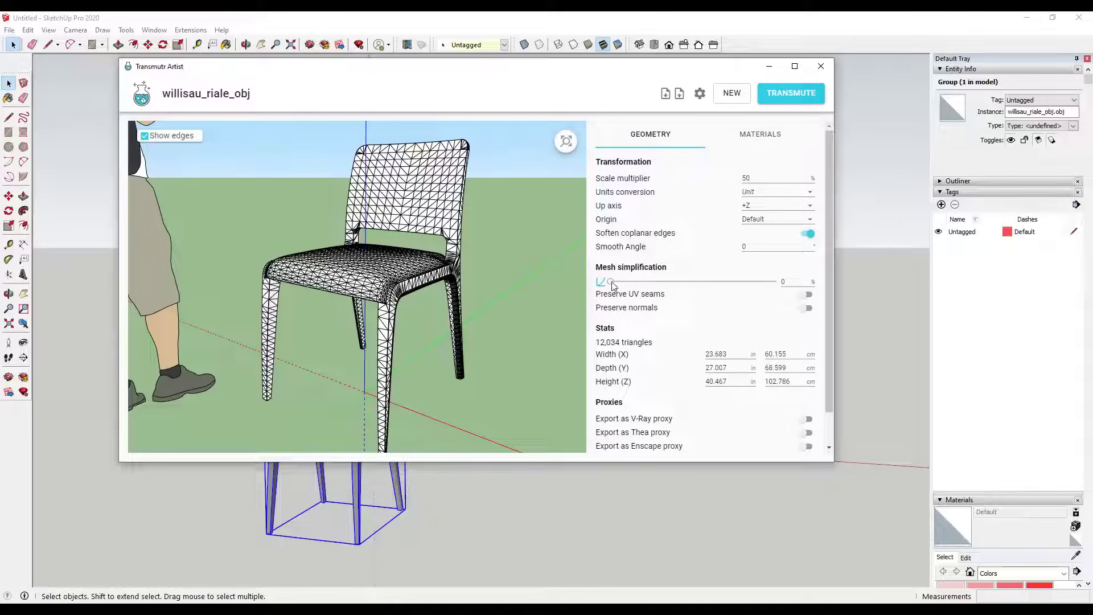
Set Mesh simplification to 25%, reducing the chair from 12,034 to 9,096 triangles.
{"action": "left_click_drag", "start_coordinate": [612, 283], "coordinate": [739, 286]}
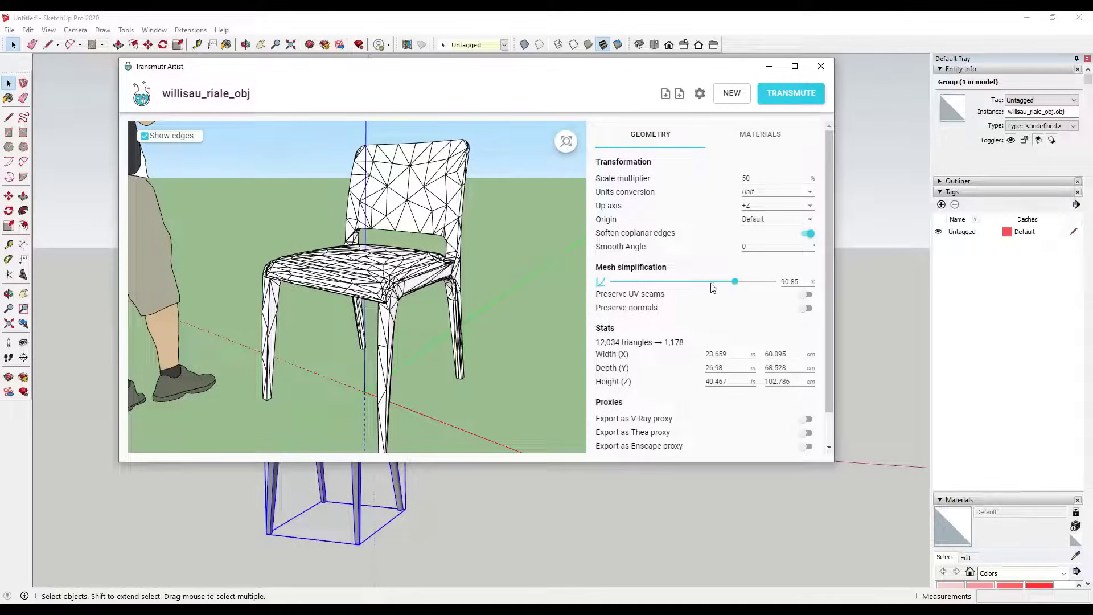
{"action": "left_click_drag", "start_coordinate": [714, 287], "coordinate": [648, 287]}
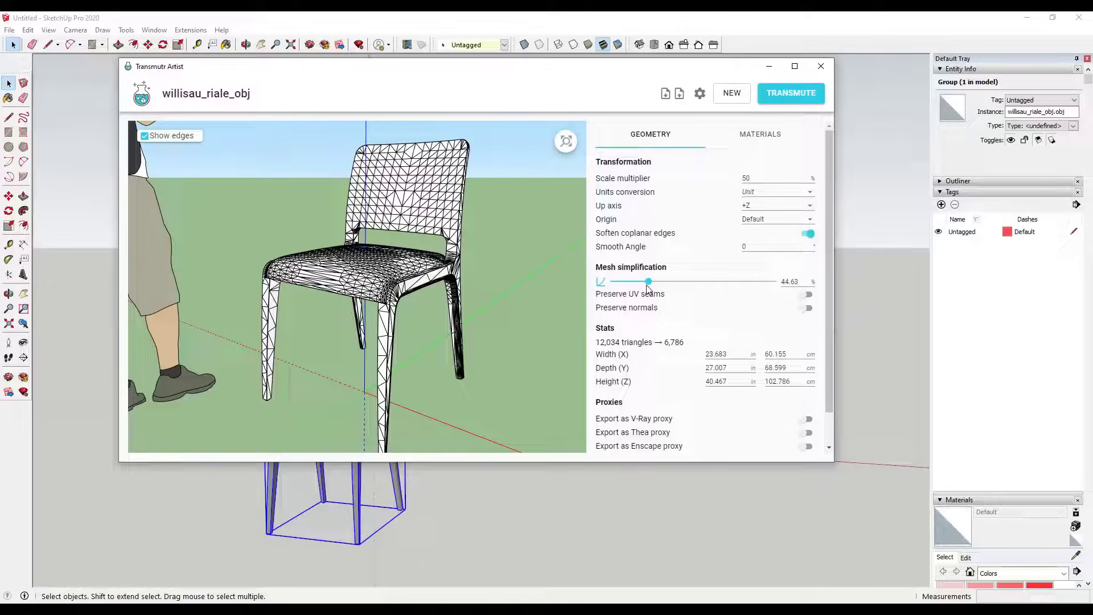
{"action": "left_click", "coordinate": [791, 282]}
{"action": "double_click", "coordinate": [791, 282]}
{"action": "type", "text": "25"}
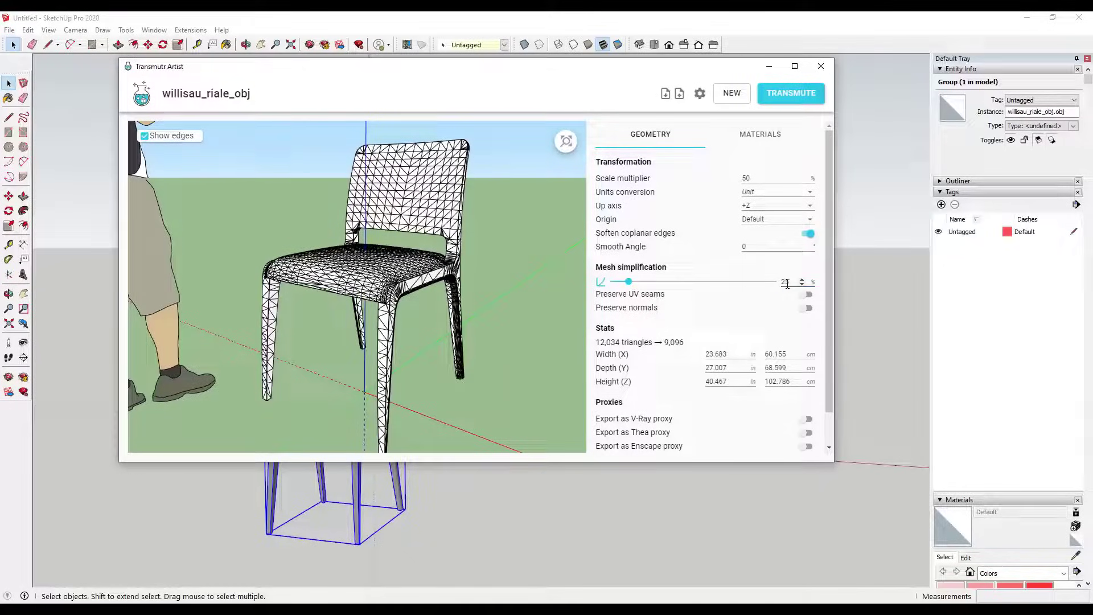
{"action": "mouse_move", "coordinate": [277, 335]}
{"action": "left_mouse_down"}
{"action": "mouse_move", "coordinate": [302, 388]}
{"action": "mouse_move", "coordinate": [288, 333]}
{"action": "left_mouse_up"}
{"action": "scroll", "coordinate": [709, 327], "scroll_direction": "down", "scroll_amount": 2}
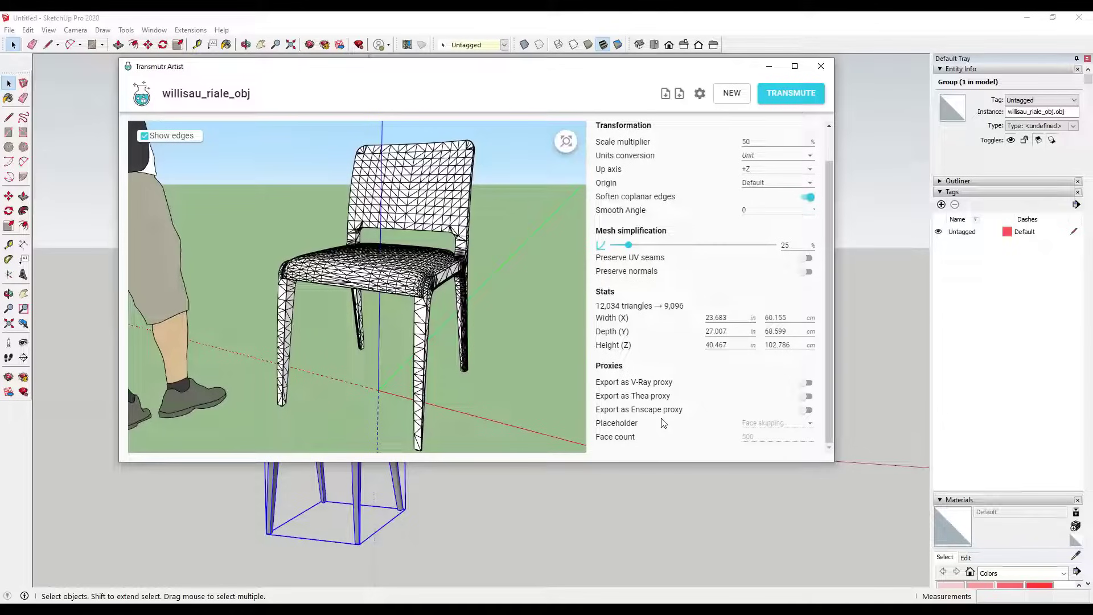
{"action": "left_click_drag", "start_coordinate": [239, 244], "coordinate": [232, 197]}
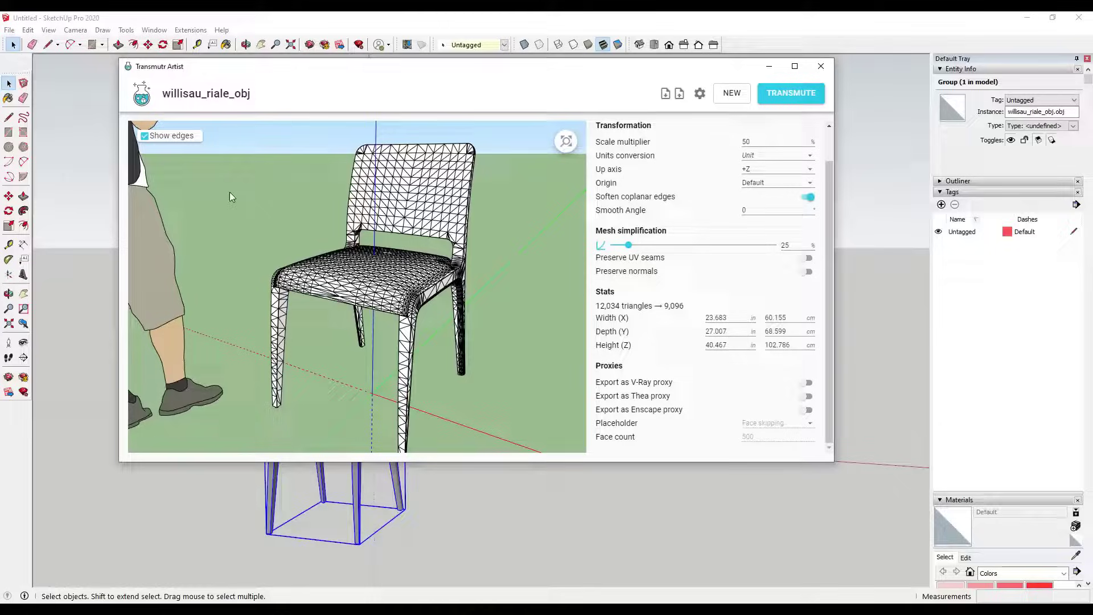
Turn off Show edges in the chair preview.
{"action": "left_click", "coordinate": [144, 137]}
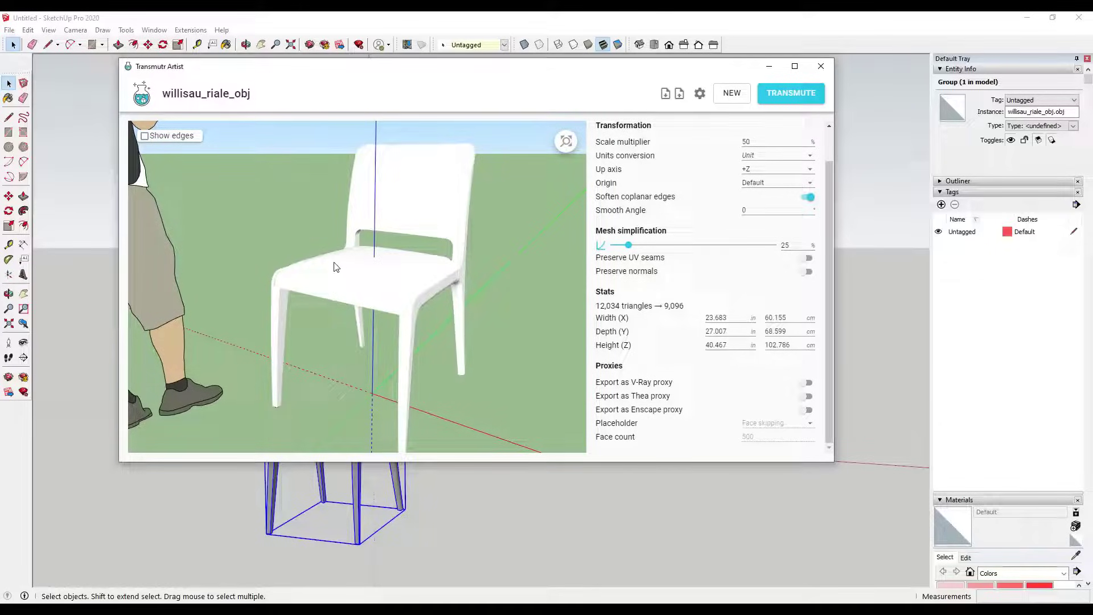
{"action": "left_click_drag", "start_coordinate": [336, 267], "coordinate": [349, 267]}
{"action": "scroll", "coordinate": [766, 295], "scroll_direction": "up", "scroll_amount": 1}
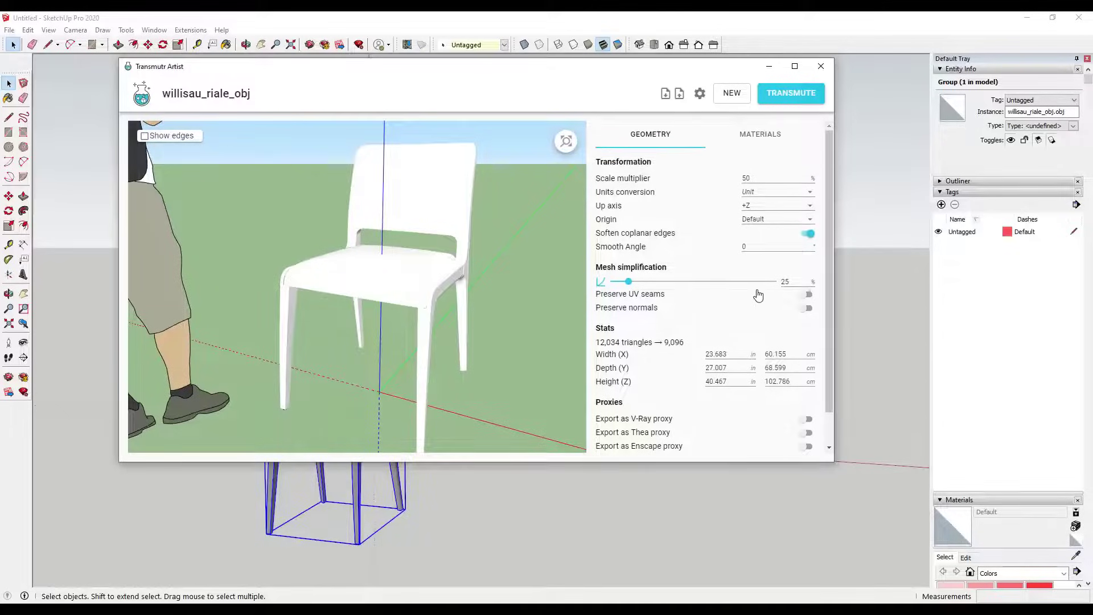
Expand willisau_riale_mtl_3 in Materials and bring up the file chooser for its Color/Diffuse texture.
{"action": "left_click", "coordinate": [761, 142]}
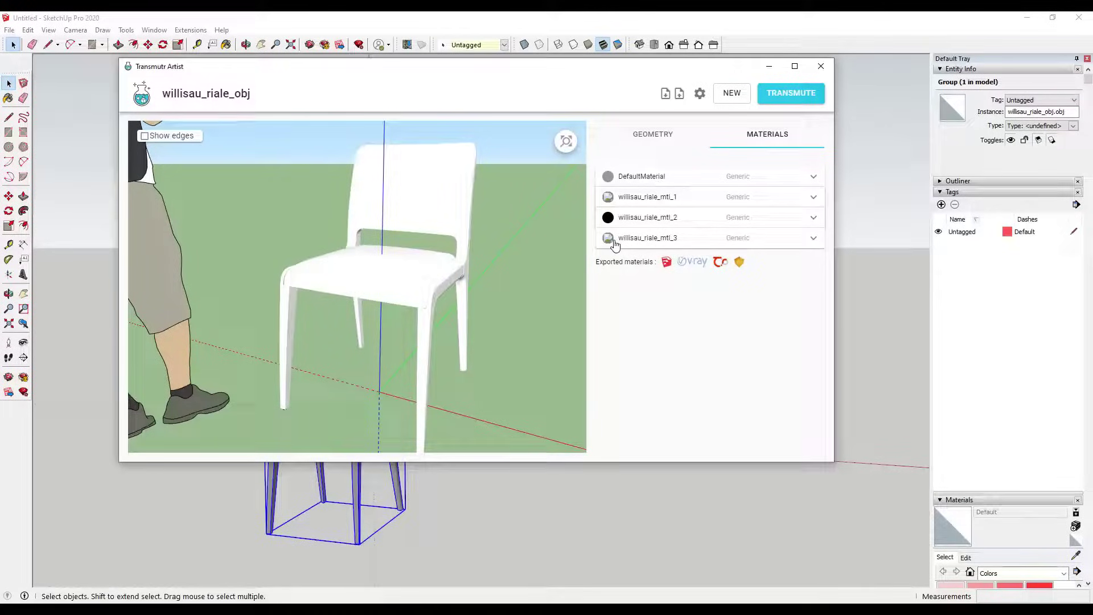
{"action": "left_click", "coordinate": [433, 179]}
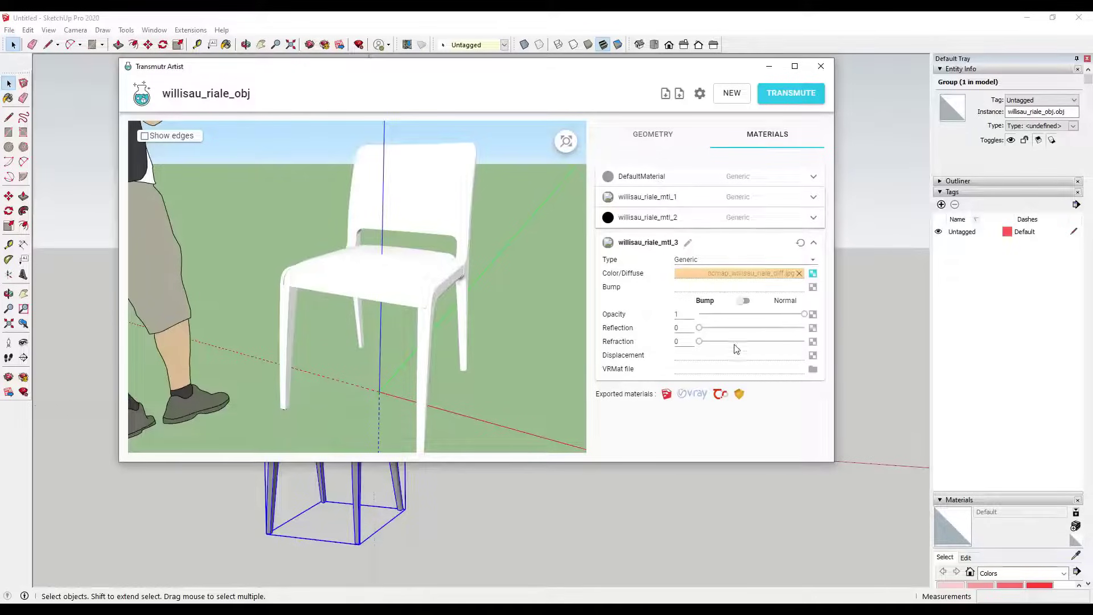
{"action": "left_click_drag", "start_coordinate": [410, 283], "coordinate": [422, 279]}
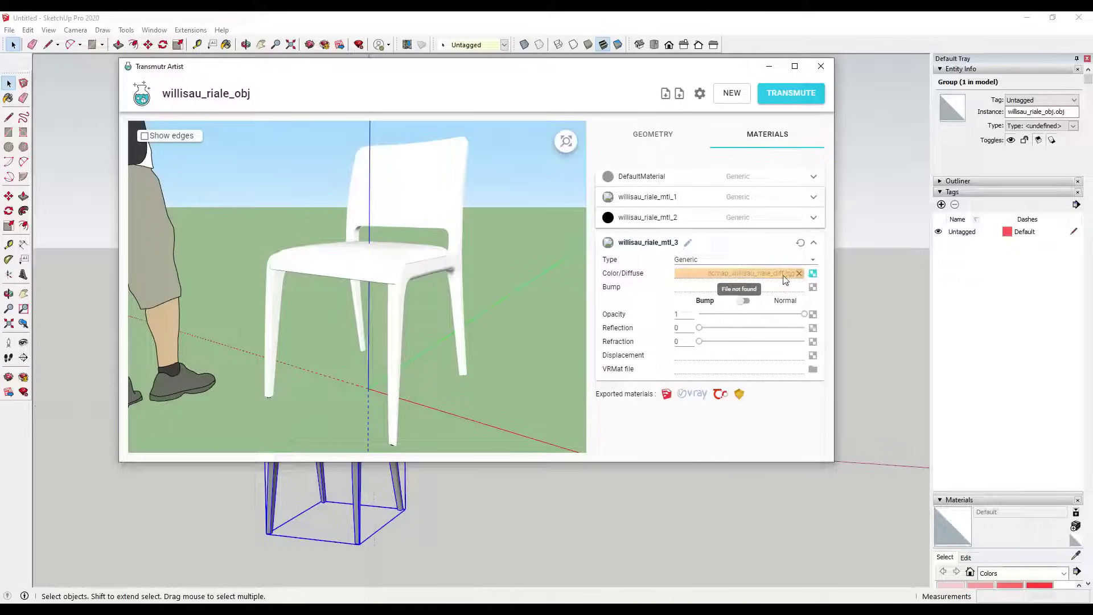
{"action": "left_click", "coordinate": [812, 275]}
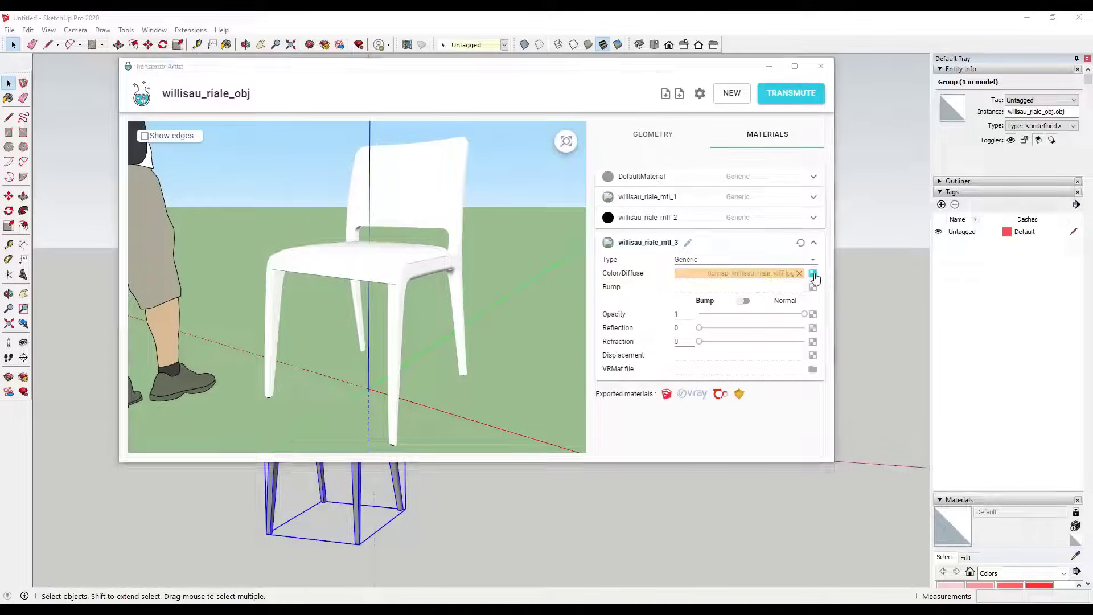
Link dcmap_willisau_riale_diff from the Downloads maps folder as the material's diffuse texture.
{"action": "left_click", "coordinate": [258, 102]}
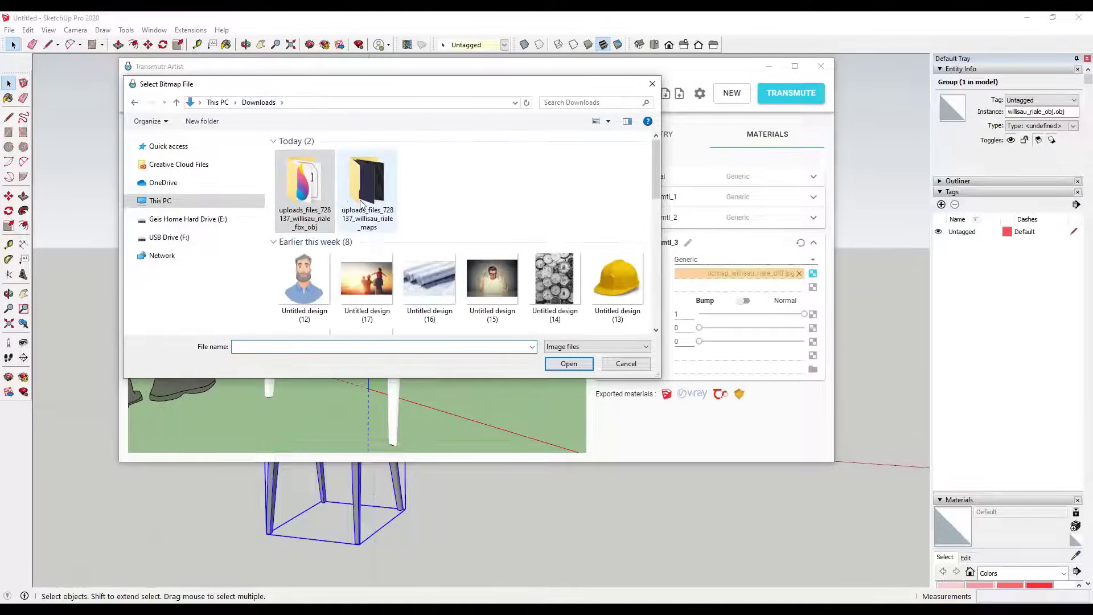
{"action": "double_click", "coordinate": [362, 202]}
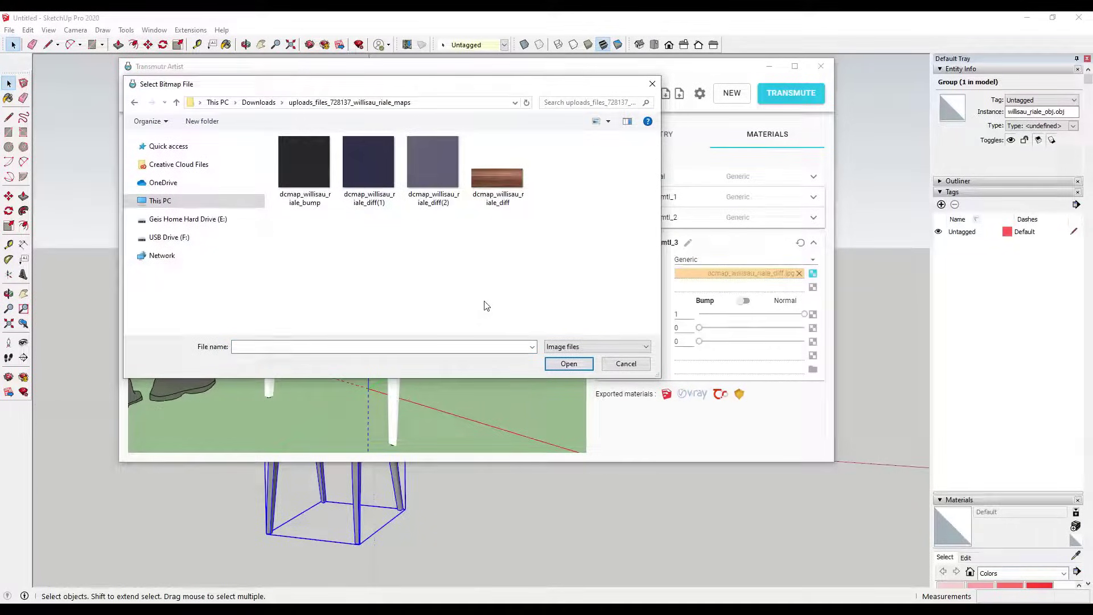
{"action": "double_click", "coordinate": [497, 182]}
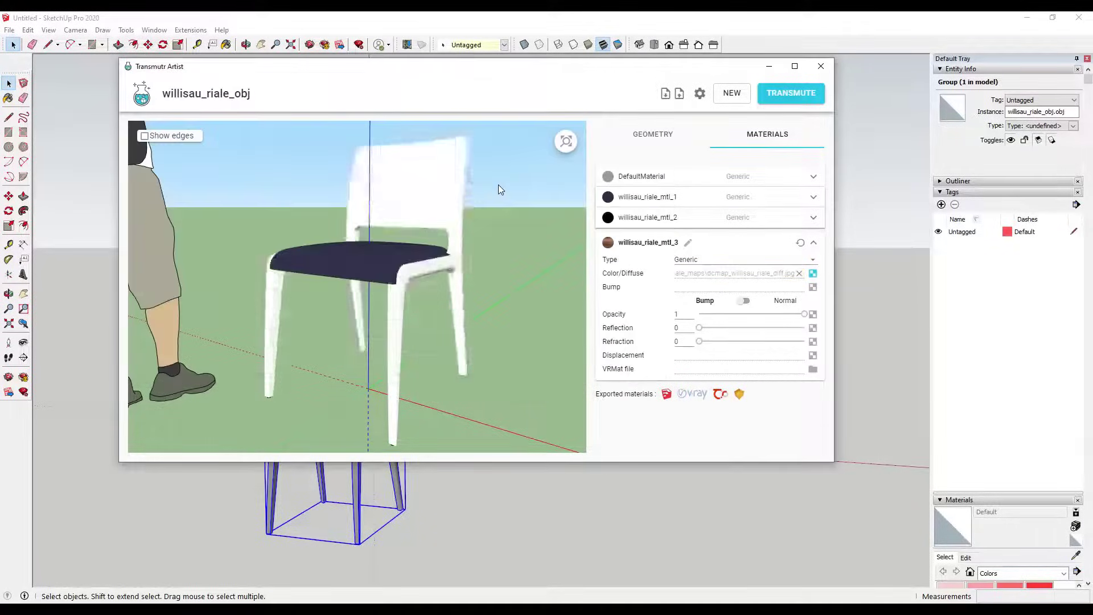
{"action": "scroll", "coordinate": [470, 275], "scroll_direction": "up", "scroll_amount": 5}
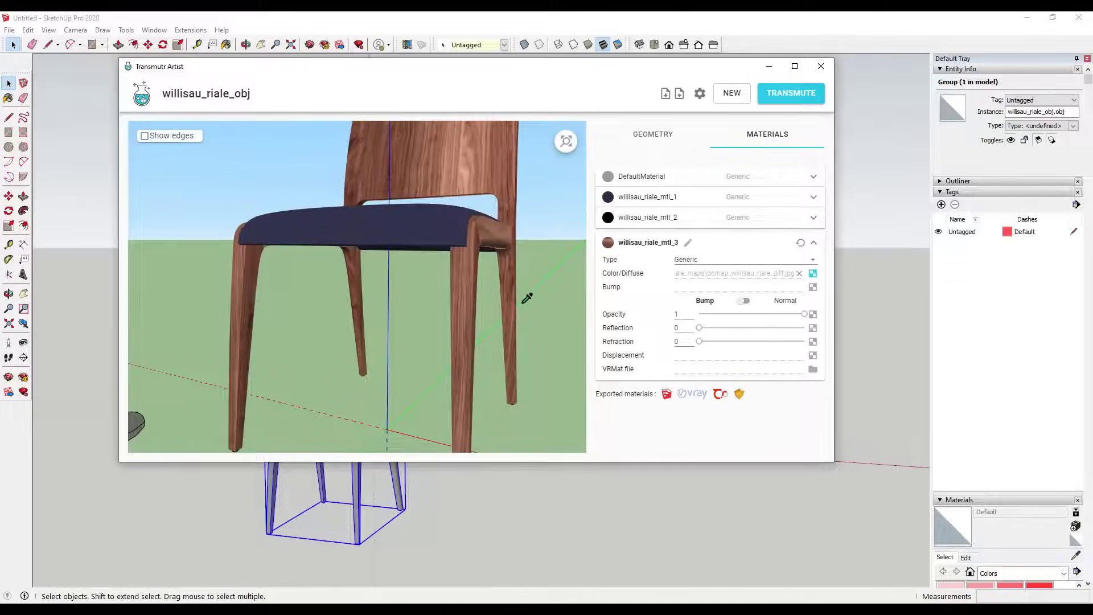
{"action": "scroll", "coordinate": [488, 302], "scroll_direction": "up", "scroll_amount": 2}
{"action": "left_click_drag", "start_coordinate": [488, 302], "coordinate": [405, 321]}
{"action": "scroll", "coordinate": [405, 322], "scroll_direction": "up", "scroll_amount": 2}
{"action": "scroll", "coordinate": [410, 325], "scroll_direction": "down", "scroll_amount": 3}
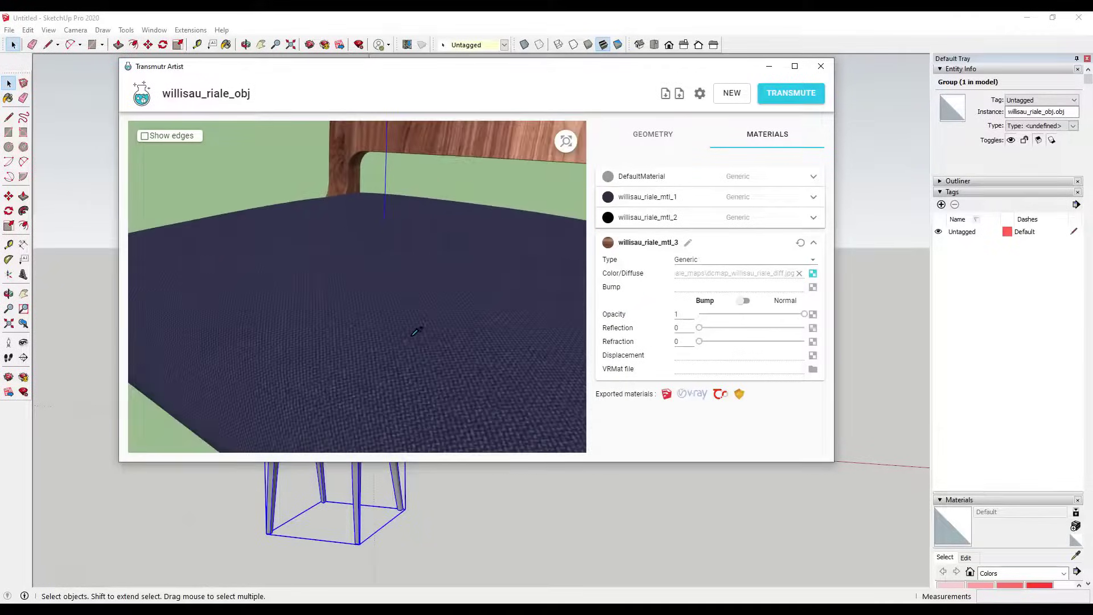
{"action": "scroll", "coordinate": [420, 327], "scroll_direction": "down", "scroll_amount": 5}
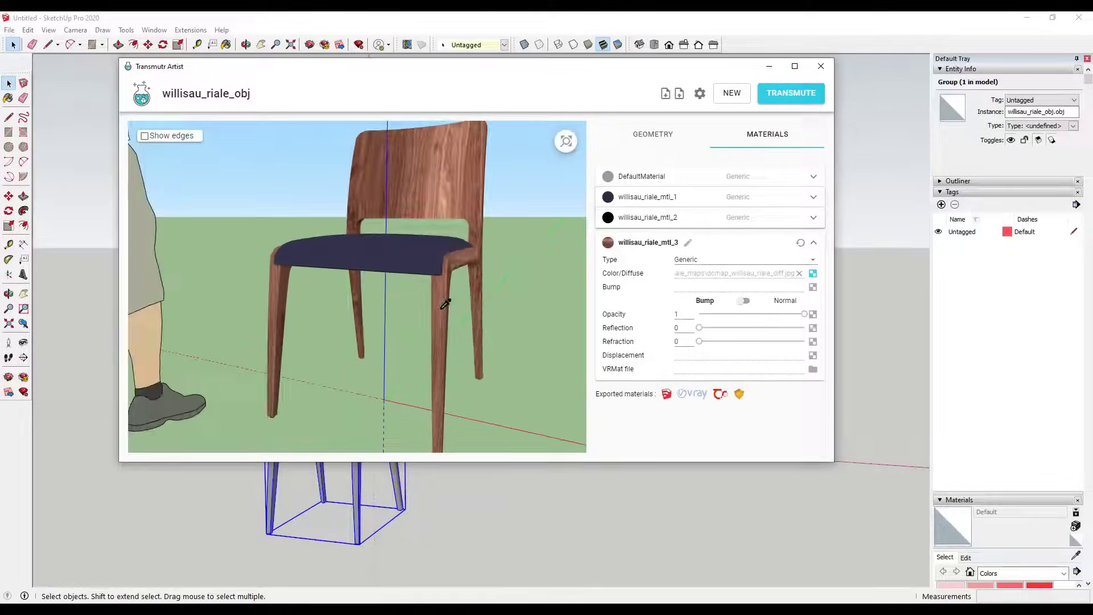
{"action": "left_click_drag", "start_coordinate": [446, 300], "coordinate": [396, 327]}
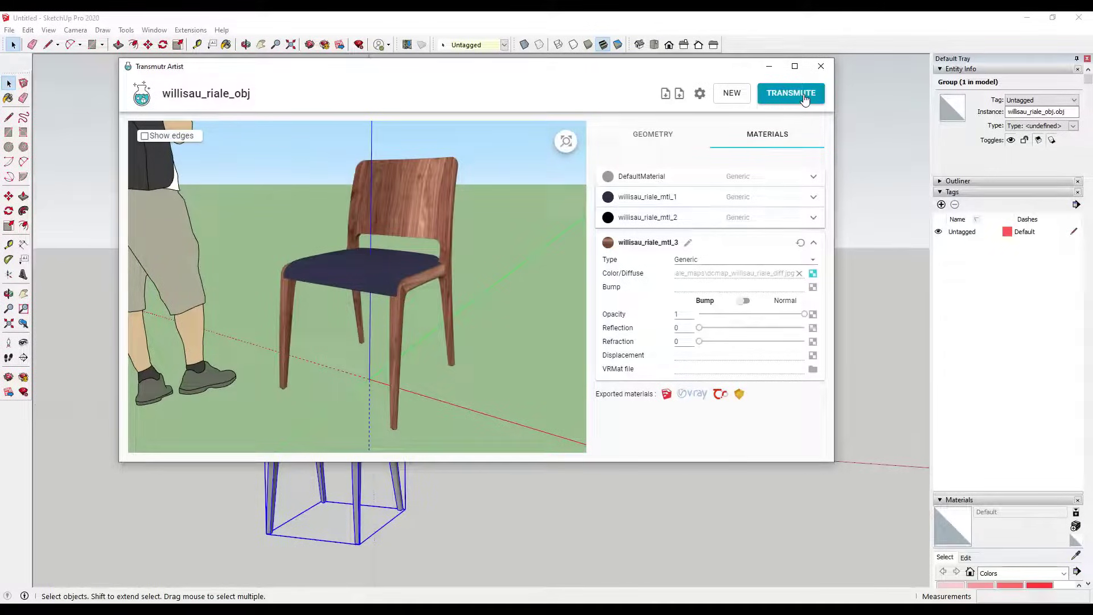
Reset Mesh simplification to 0% and transmute the chair as willisau_riale_obj_Full_Quality.
{"action": "left_click", "coordinate": [652, 136]}
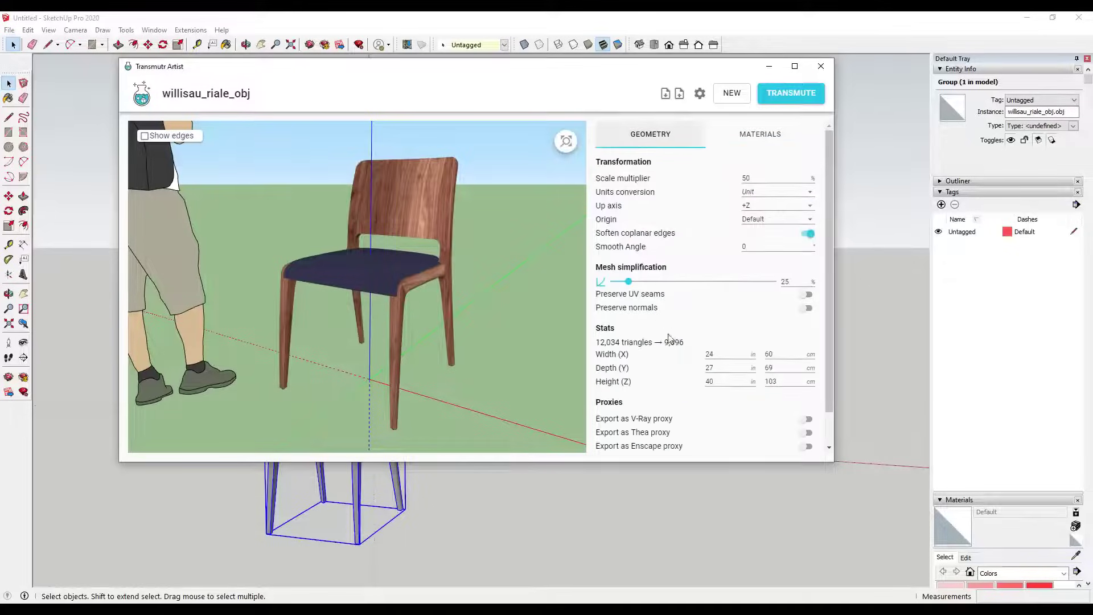
{"action": "left_click_drag", "start_coordinate": [629, 282], "coordinate": [583, 283]}
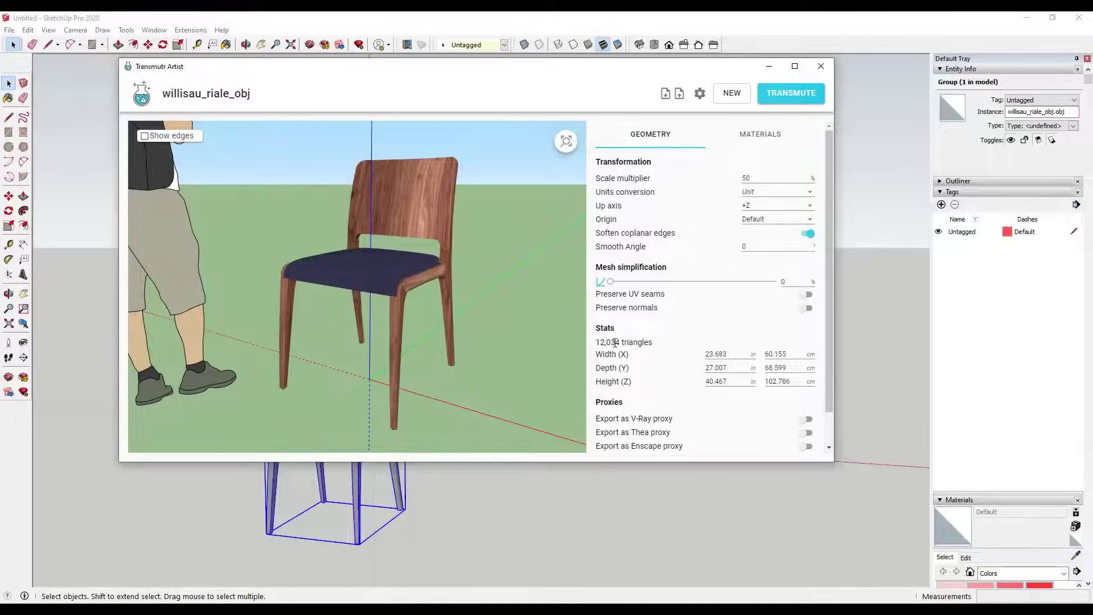
{"action": "left_click", "coordinate": [784, 102]}
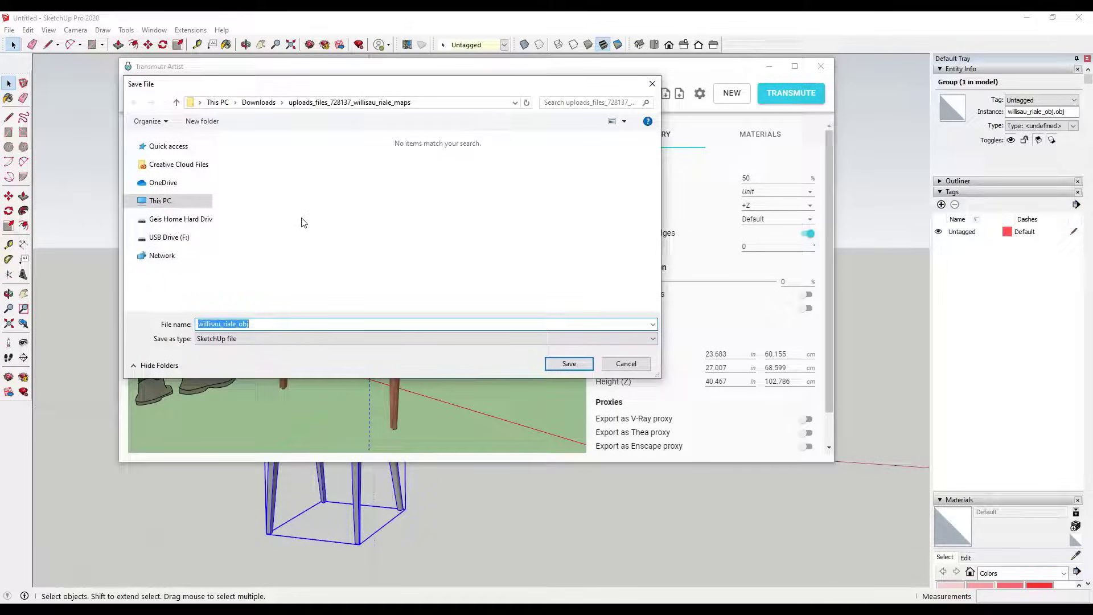
{"action": "left_click", "coordinate": [271, 324]}
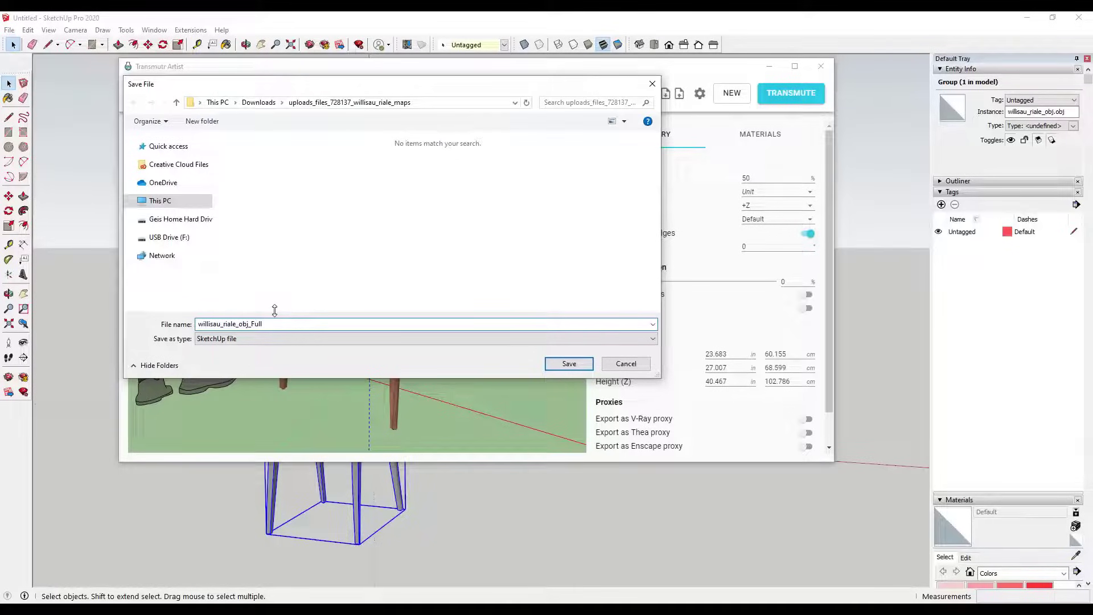
{"action": "type", "text": "_Full_Quality"}
{"action": "key", "text": "Return"}
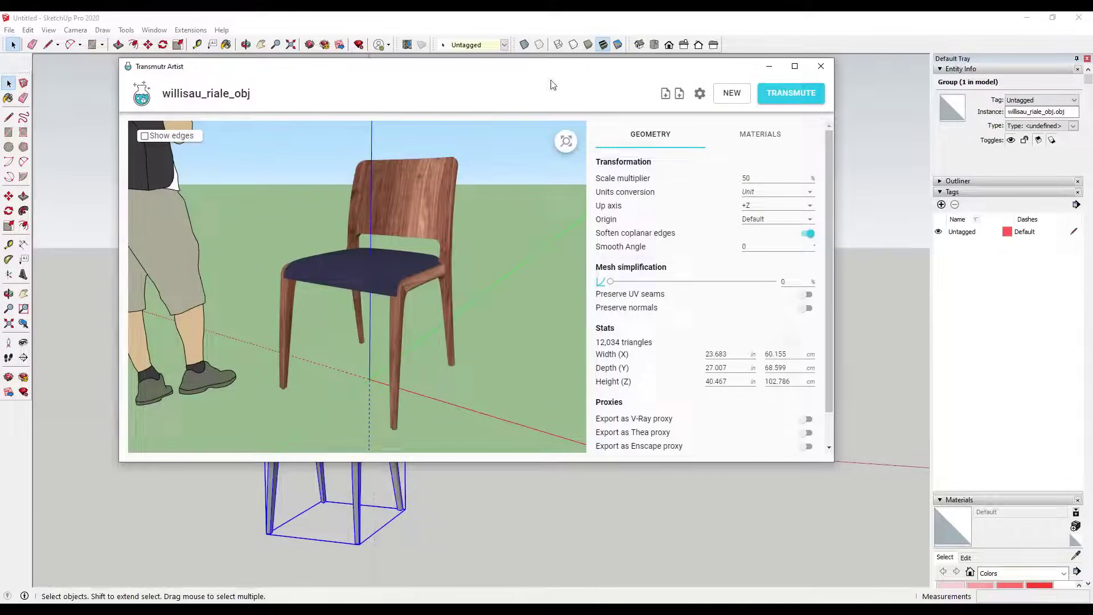
Return to SketchUp, deselect the chair group, and bring up the folder holding the converted chair.
{"action": "left_click", "coordinate": [541, 27]}
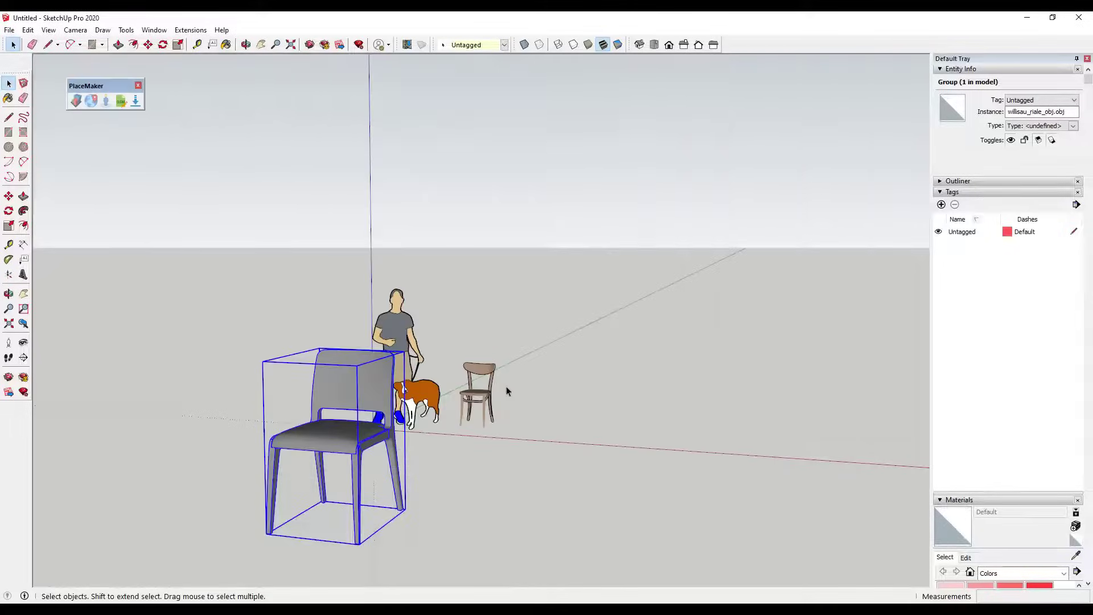
{"action": "left_click", "coordinate": [518, 451]}
{"action": "scroll", "coordinate": [654, 444], "scroll_direction": "up", "scroll_amount": 3}
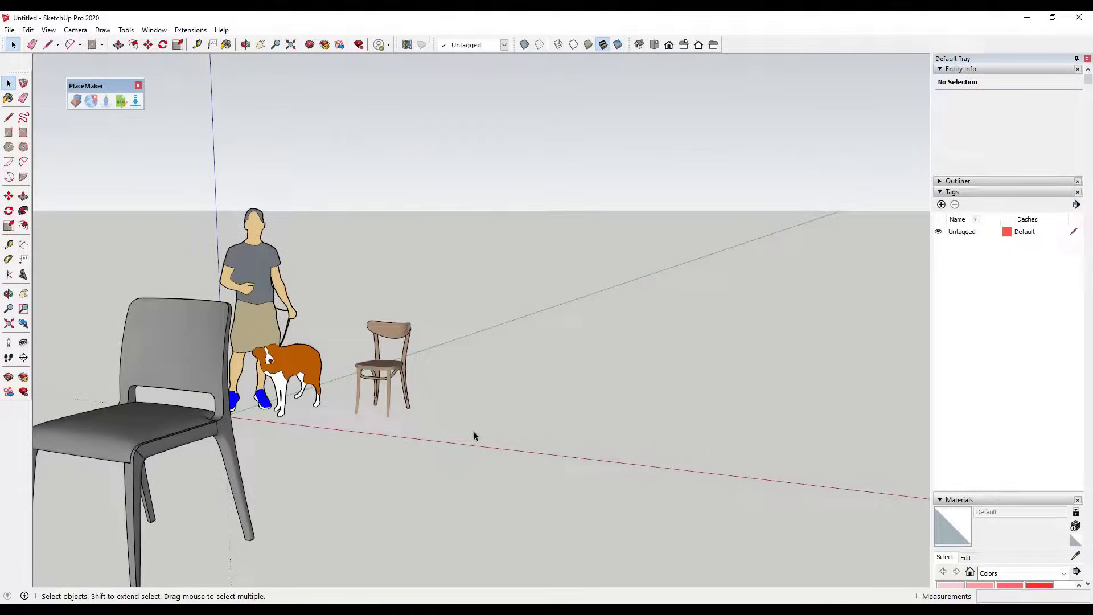
{"action": "scroll", "coordinate": [580, 449], "scroll_direction": "down", "scroll_amount": 1}
{"action": "key", "text": "alt+Tab"}
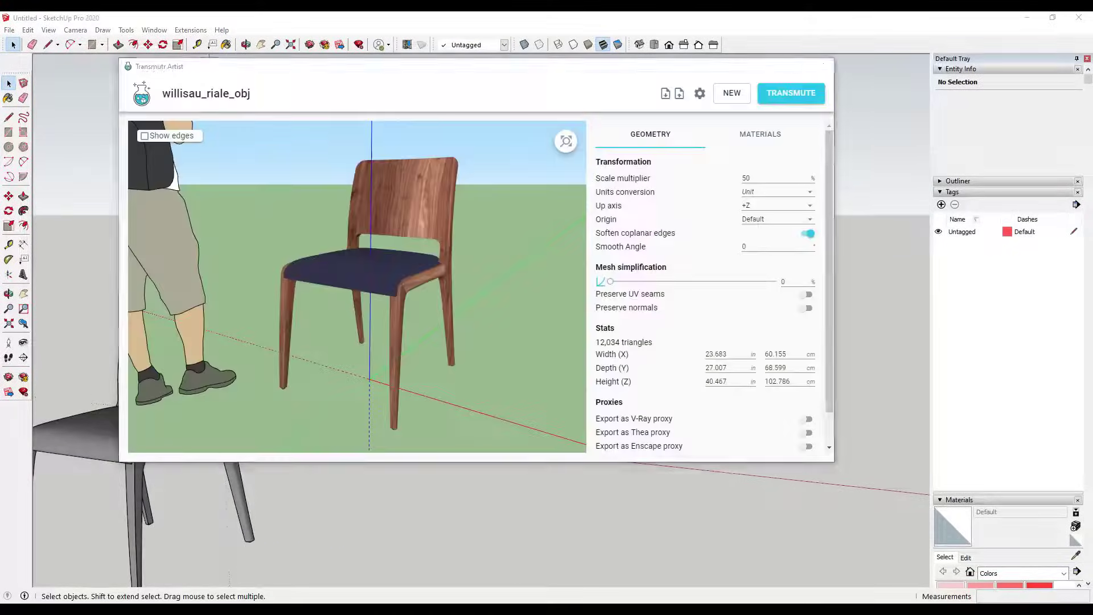
{"action": "key", "text": "alt+Tab"}
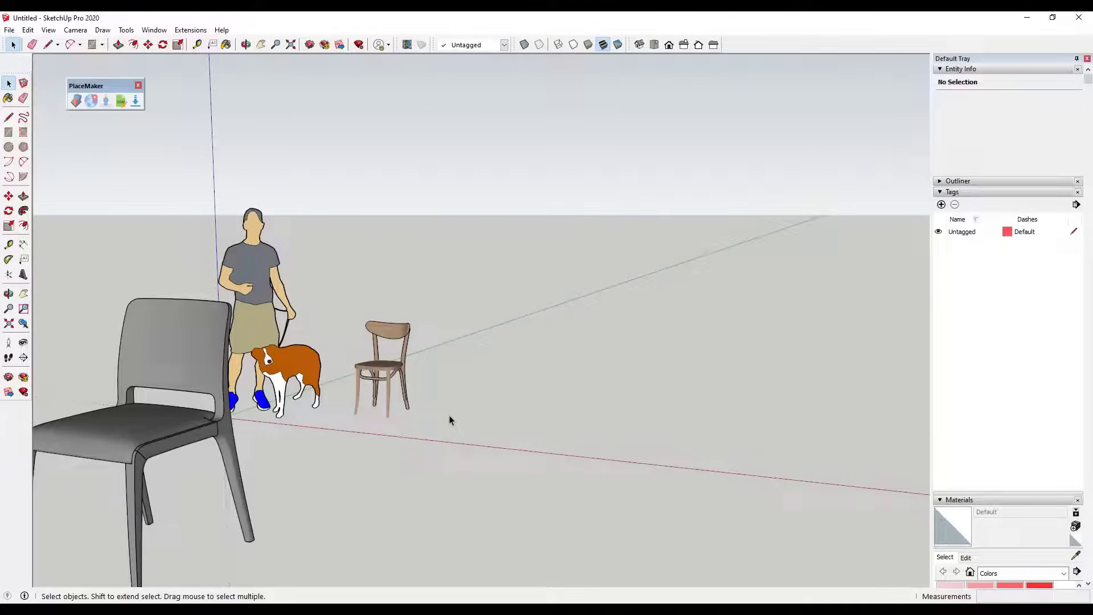
{"action": "key", "text": "alt+Tab"}
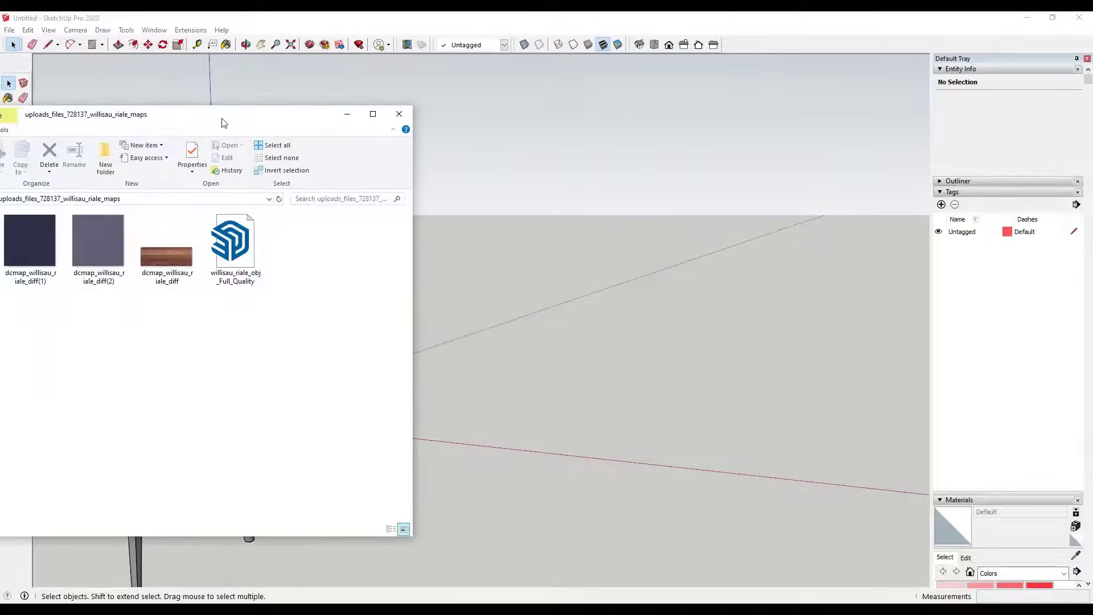
Drag the Full_Quality .skp into the model and place it near the wooden chair.
{"action": "mouse_move", "coordinate": [244, 248]}
{"action": "left_mouse_down"}
{"action": "mouse_move", "coordinate": [390, 324]}
{"action": "mouse_move", "coordinate": [544, 432]}
{"action": "left_mouse_up"}
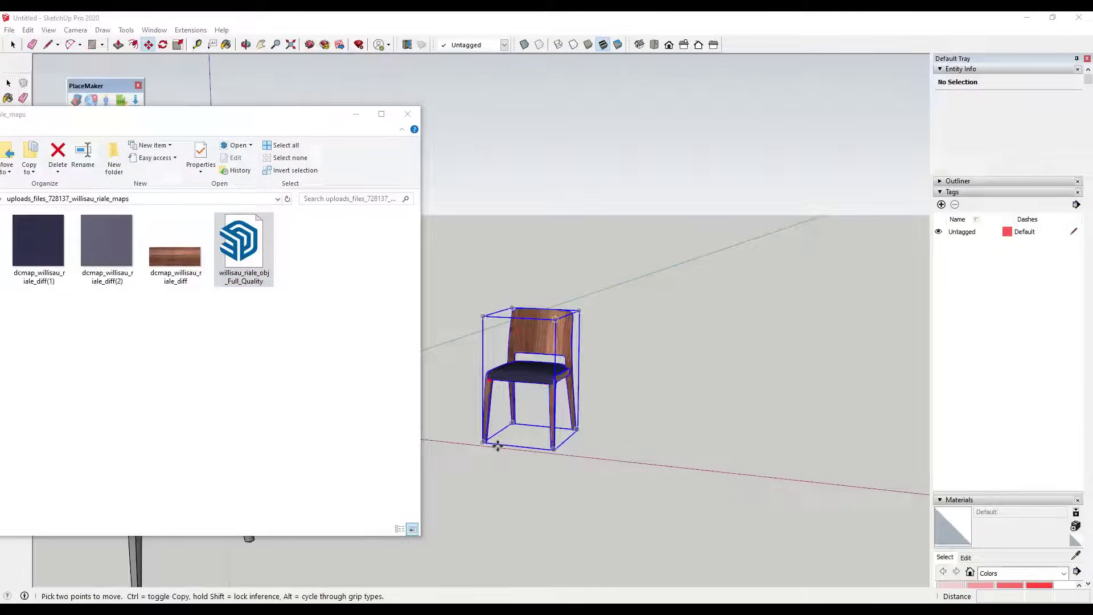
{"action": "left_click", "coordinate": [494, 443]}
{"action": "middle_click_drag", "start_coordinate": [503, 433], "coordinate": [503, 419]}
{"action": "key", "text": "m"}
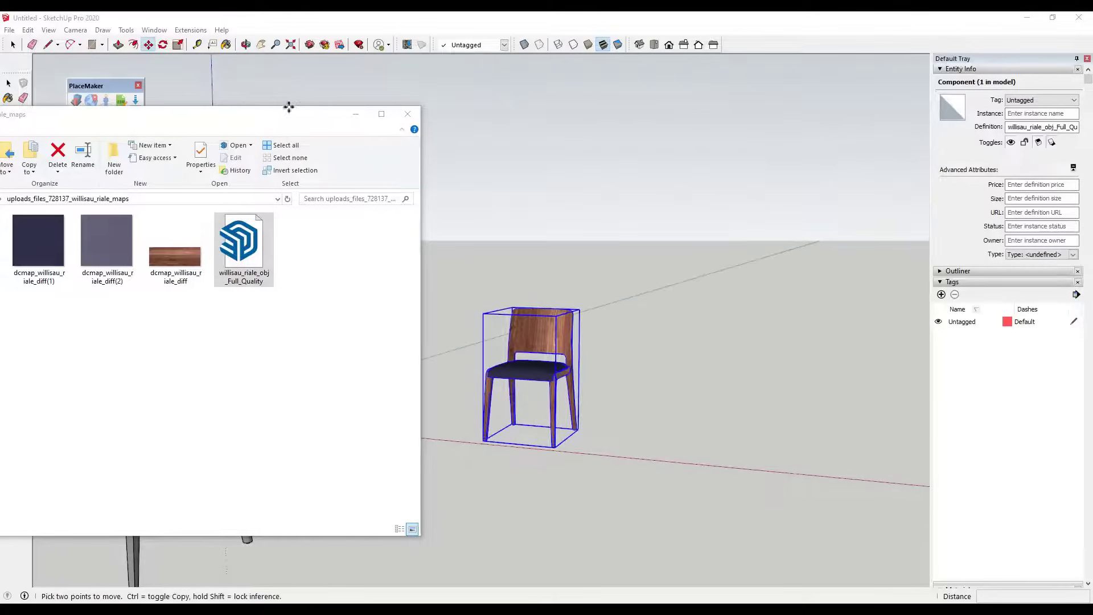
Move the folder window aside and inspect the new full-quality chair from several angles.
{"action": "left_click_drag", "start_coordinate": [288, 108], "coordinate": [0, 117]}
{"action": "scroll", "coordinate": [439, 370], "scroll_direction": "up", "scroll_amount": 3}
{"action": "scroll", "coordinate": [693, 402], "scroll_direction": "up", "scroll_amount": 3}
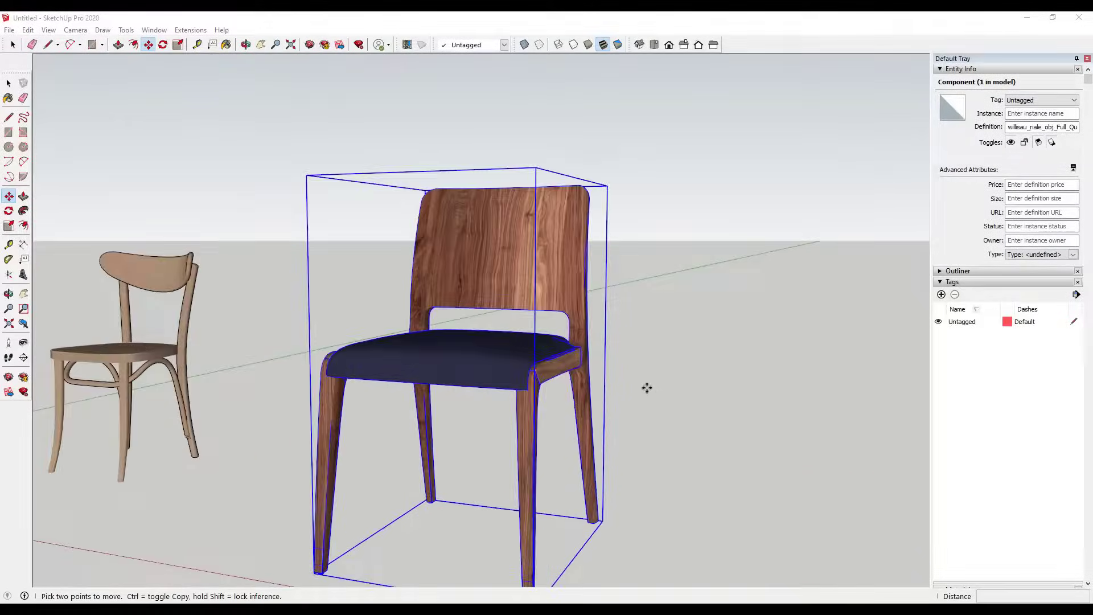
{"action": "middle_click_drag", "start_coordinate": [463, 480], "coordinate": [383, 299]}
{"action": "scroll", "coordinate": [583, 267], "scroll_direction": "up", "scroll_amount": 6}
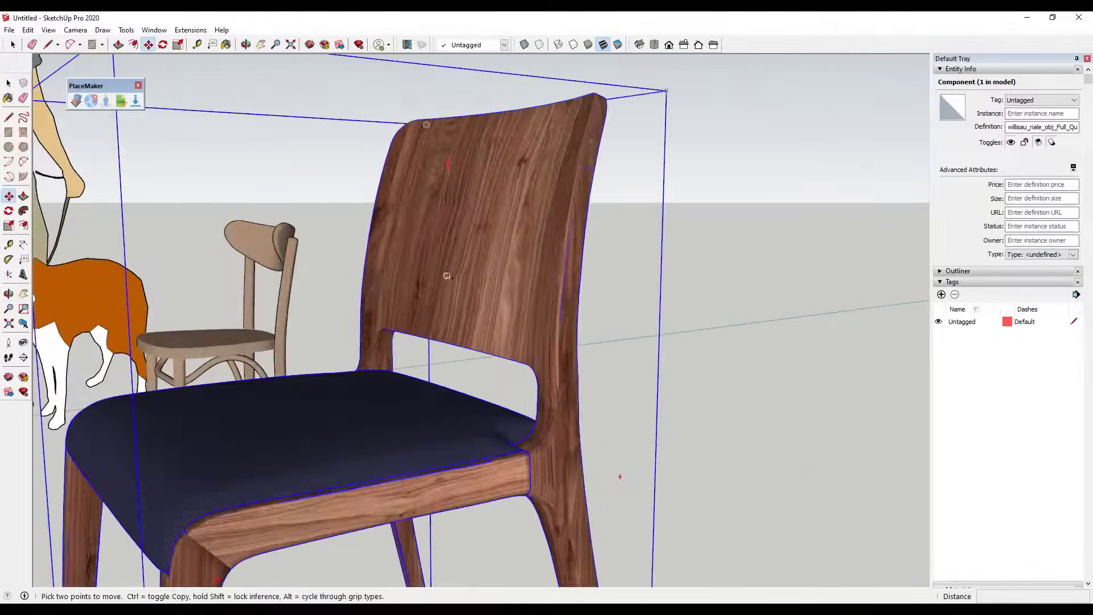
{"action": "scroll", "coordinate": [564, 251], "scroll_direction": "down", "scroll_amount": 2}
{"action": "scroll", "coordinate": [554, 267], "scroll_direction": "down", "scroll_amount": 5}
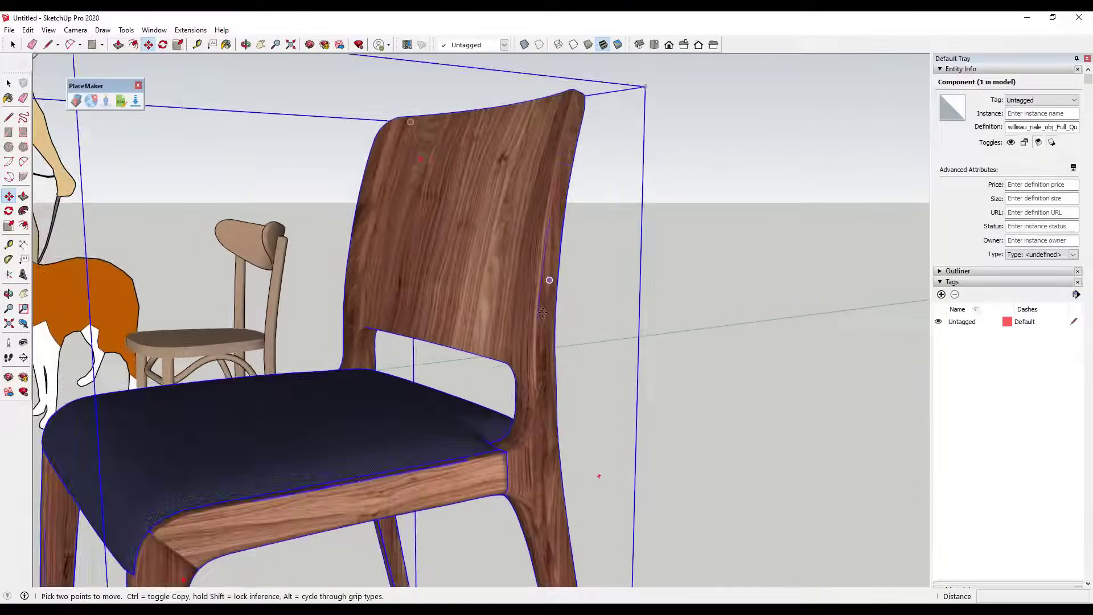
{"action": "middle_click_drag", "start_coordinate": [549, 281], "coordinate": [555, 402]}
{"action": "scroll", "coordinate": [555, 401], "scroll_direction": "down", "scroll_amount": 5}
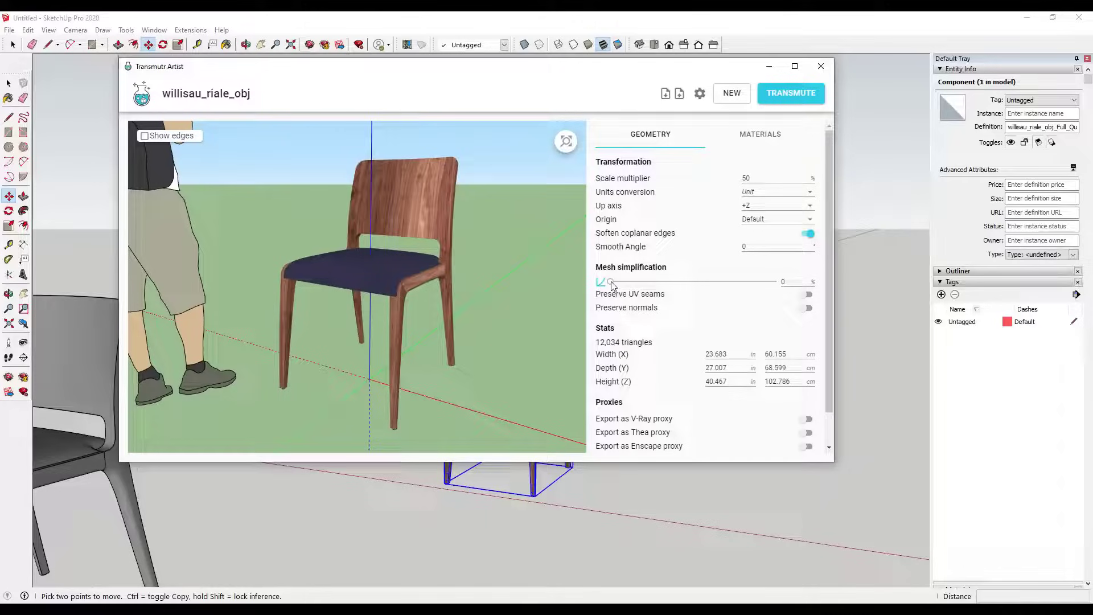
Settle Mesh simplification at 75% (3,212 triangles) after comparing 50% and 25%, then transmute.
{"action": "left_click_drag", "start_coordinate": [683, 289], "coordinate": [695, 283]}
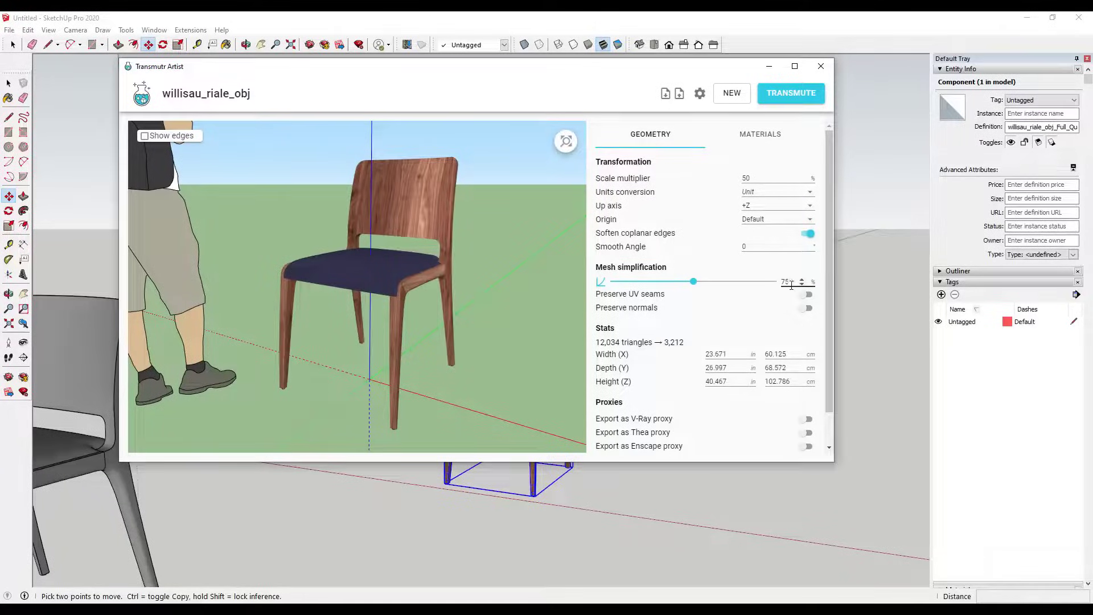
{"action": "key", "text": "ctrl+a"}
{"action": "type", "text": "50"}
{"action": "key", "text": "ctrl+a"}
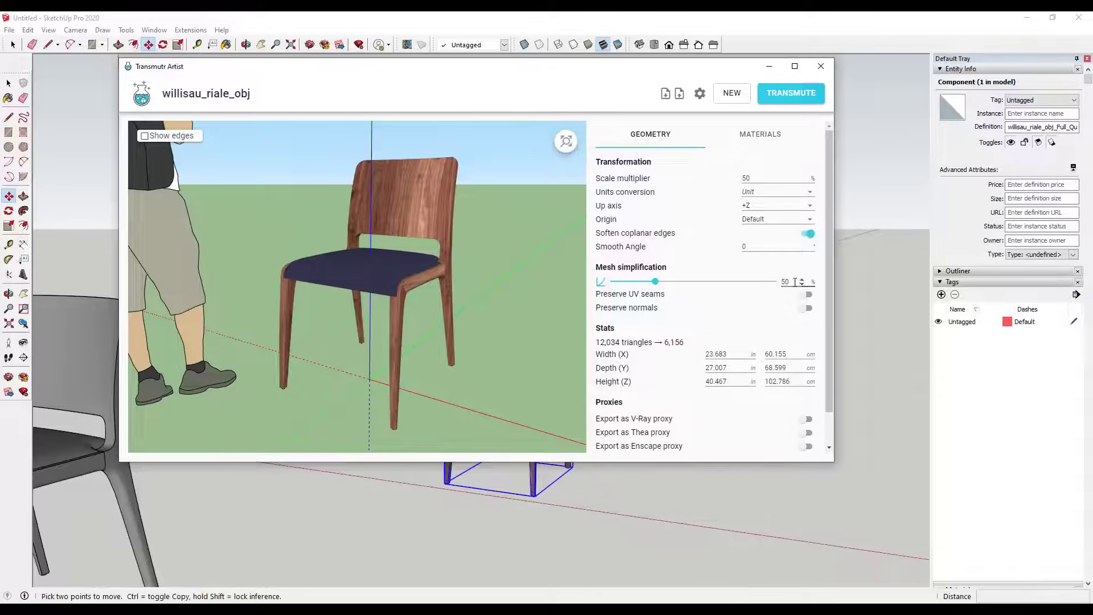
{"action": "type", "text": "75"}
{"action": "left_click", "coordinate": [144, 136]}
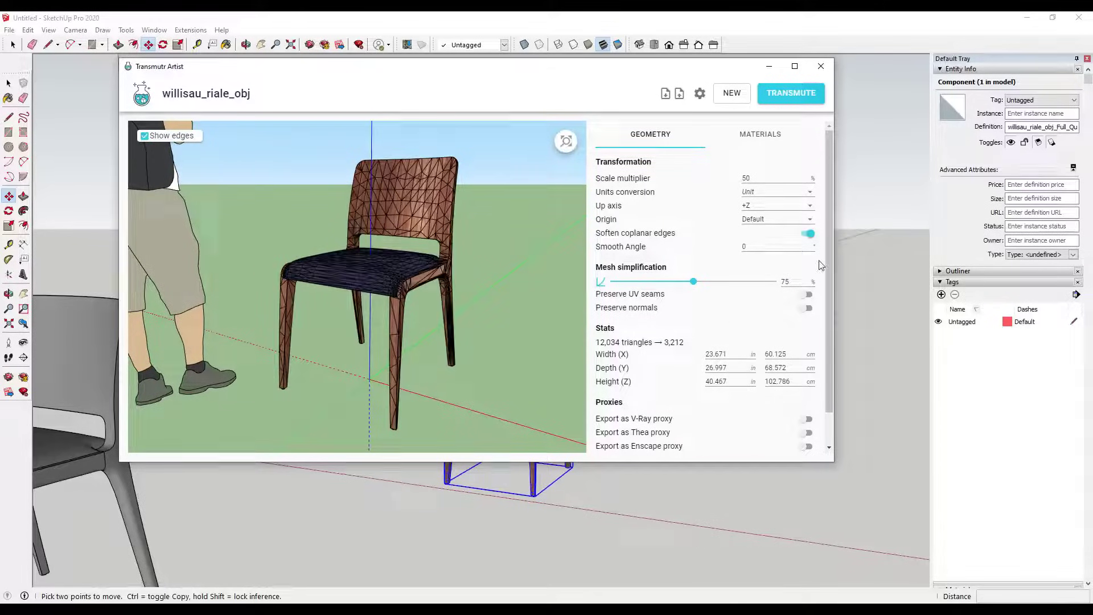
{"action": "left_click_drag", "start_coordinate": [789, 283], "coordinate": [767, 287]}
{"action": "type", "text": "25"}
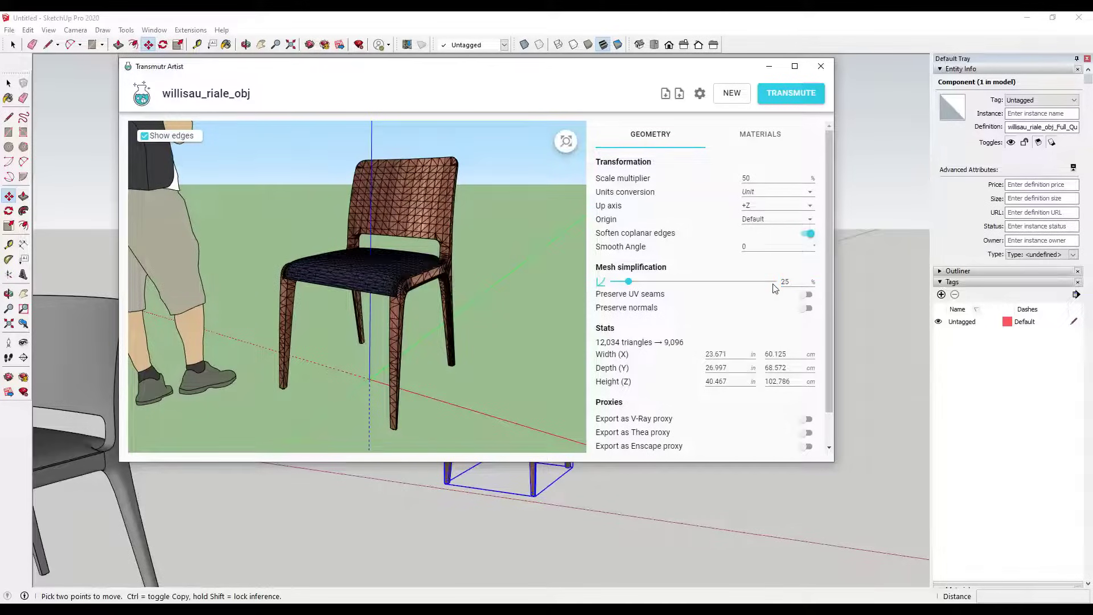
{"action": "left_click_drag", "start_coordinate": [786, 281], "coordinate": [760, 278]}
{"action": "type", "text": "75"}
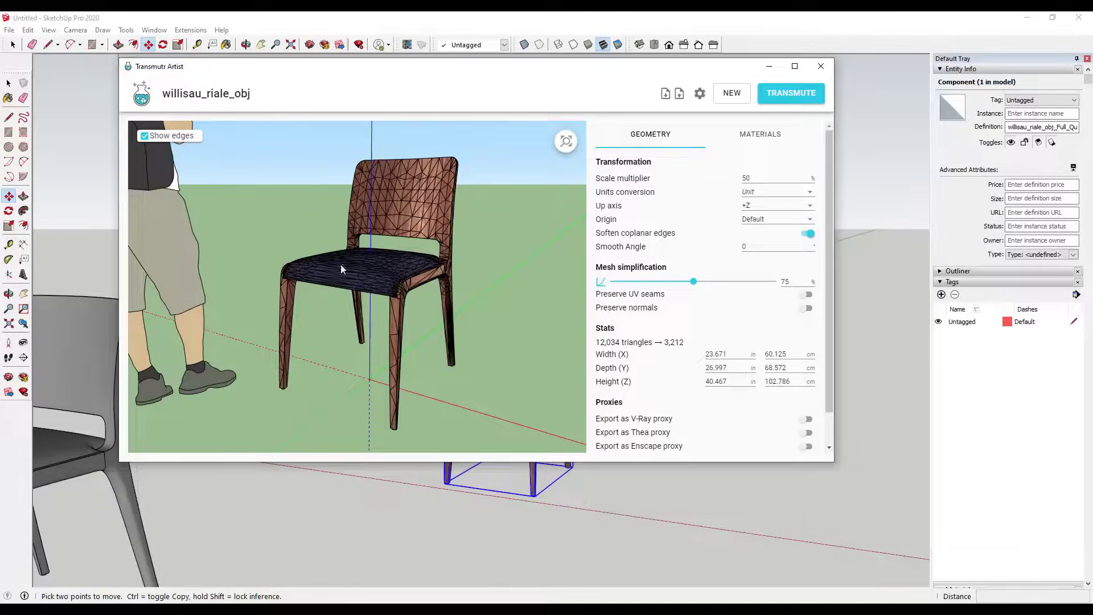
{"action": "left_click", "coordinate": [145, 136]}
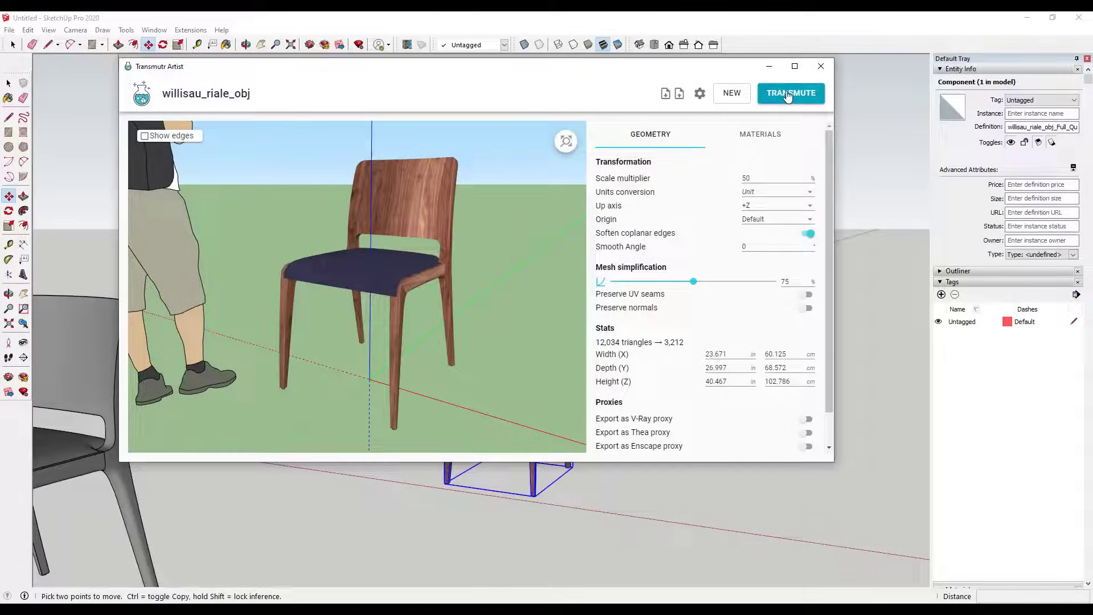
{"action": "left_click", "coordinate": [808, 93]}
Save the simplified chair with '_Samller_File' appended to the default name.
{"action": "left_click", "coordinate": [331, 321]}
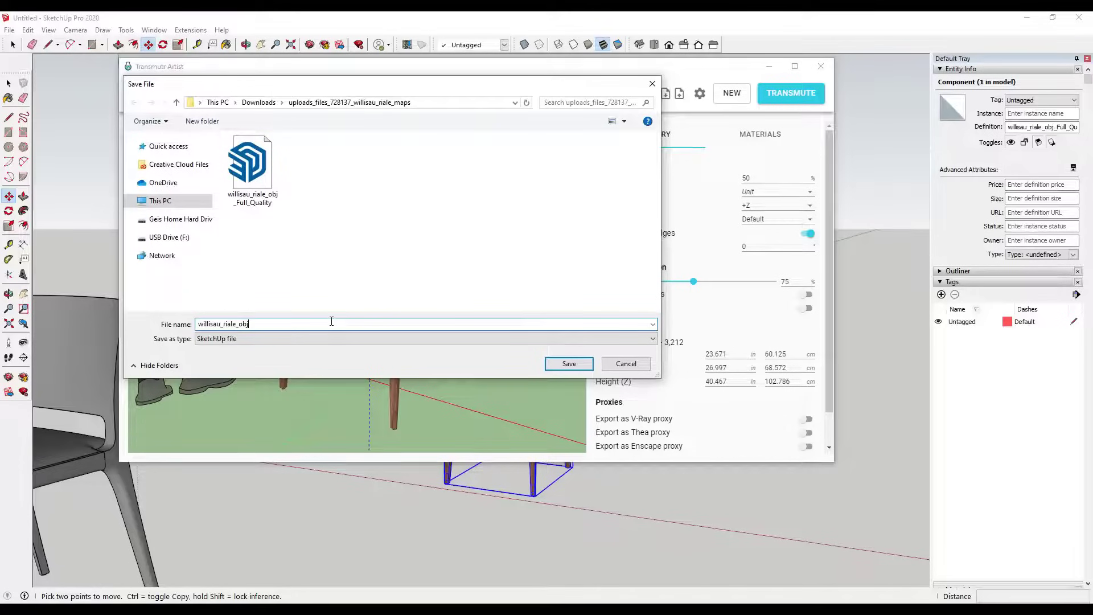
{"action": "type", "text": "_Sam"}
{"action": "type", "text": "ller_File"}
{"action": "key", "text": "Return"}
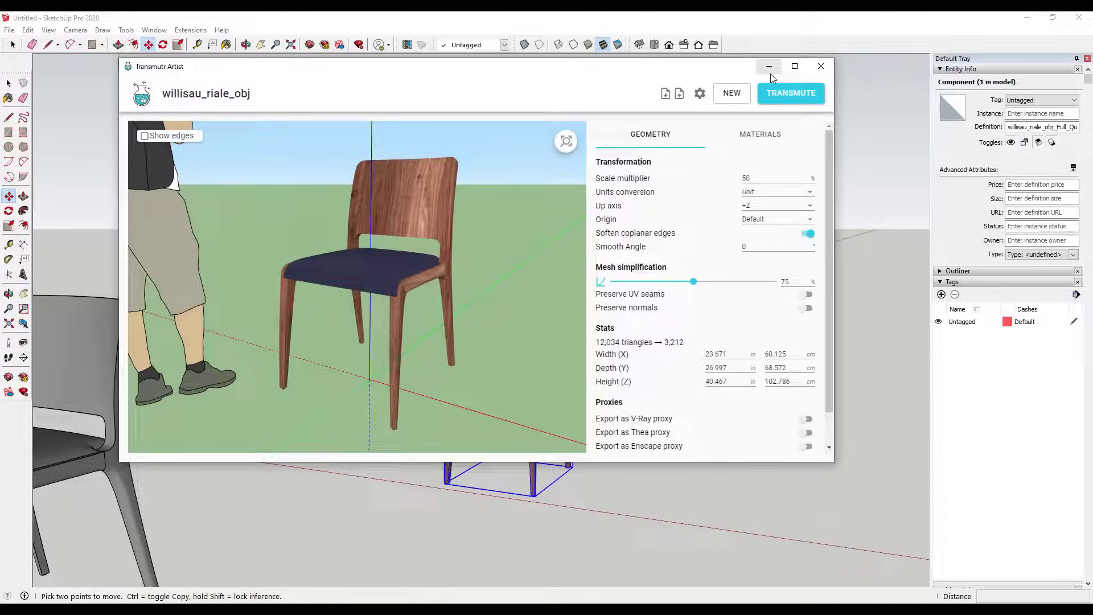
Place the simplified chair beside the full-quality one and orbit to compare them.
{"action": "left_click", "coordinate": [769, 67]}
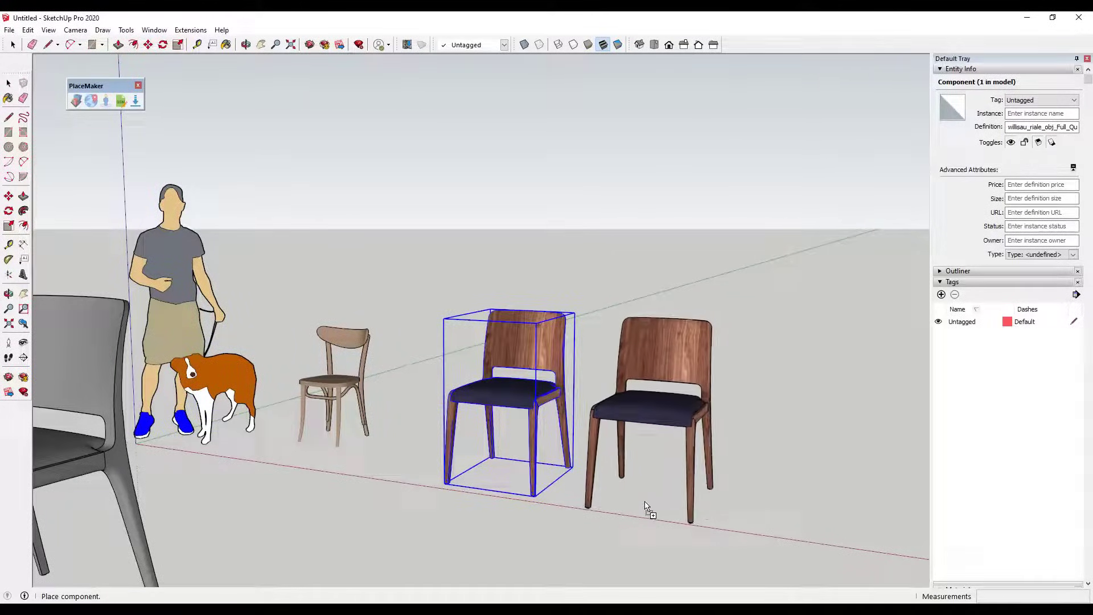
{"action": "left_click", "coordinate": [642, 502]}
{"action": "scroll", "coordinate": [655, 503], "scroll_direction": "up", "scroll_amount": 5}
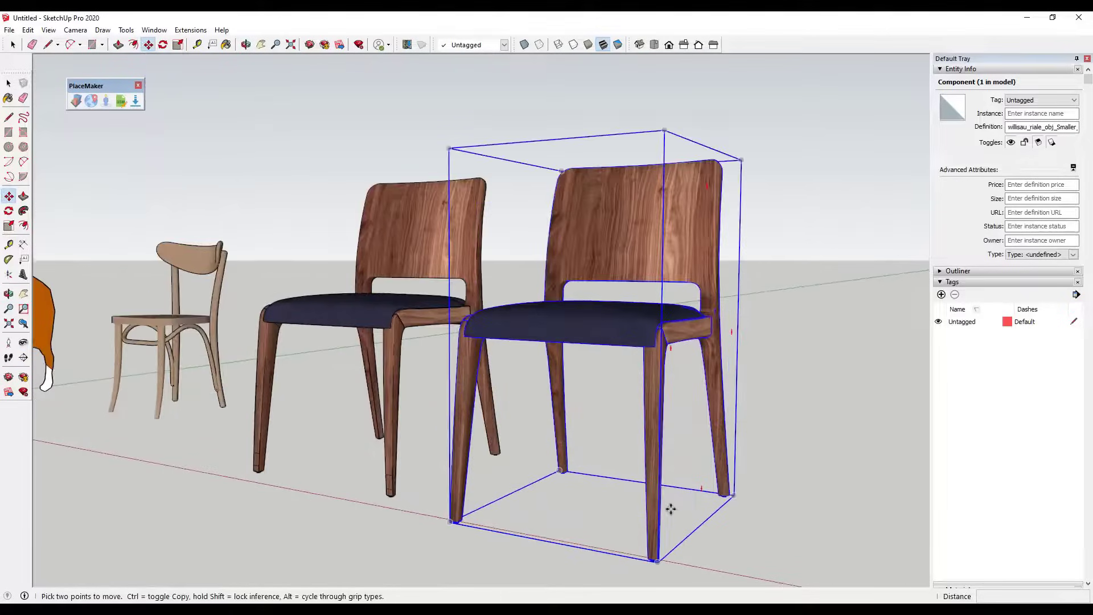
{"action": "key", "text": "space"}
{"action": "left_click", "coordinate": [800, 435]}
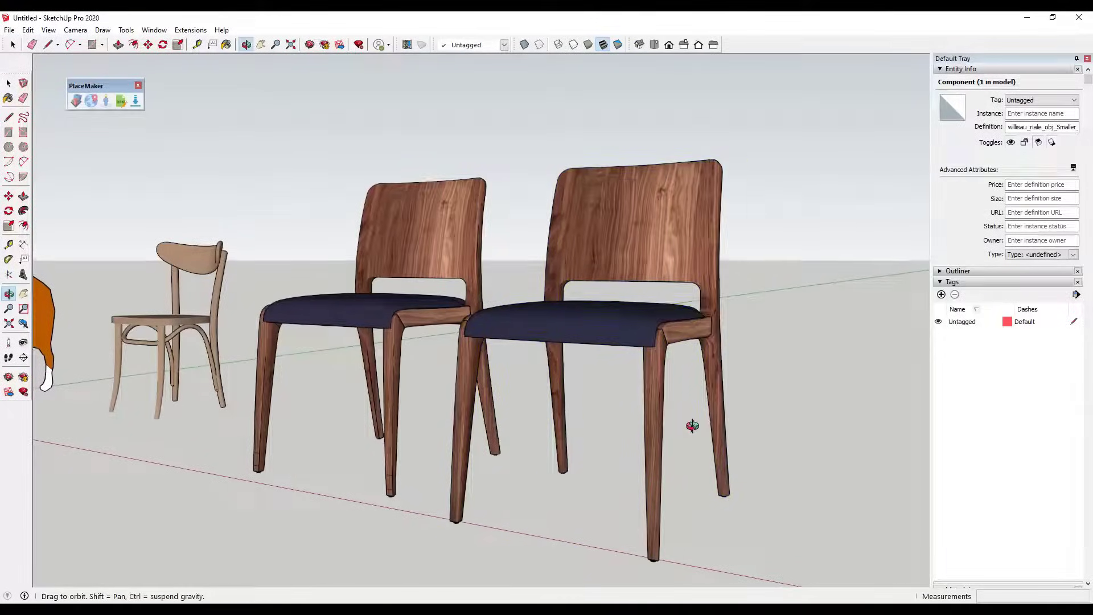
{"action": "mouse_move", "coordinate": [698, 447]}
{"action": "middle_mouse_down"}
{"action": "mouse_move", "coordinate": [669, 425]}
{"action": "mouse_move", "coordinate": [680, 453]}
{"action": "middle_mouse_up"}
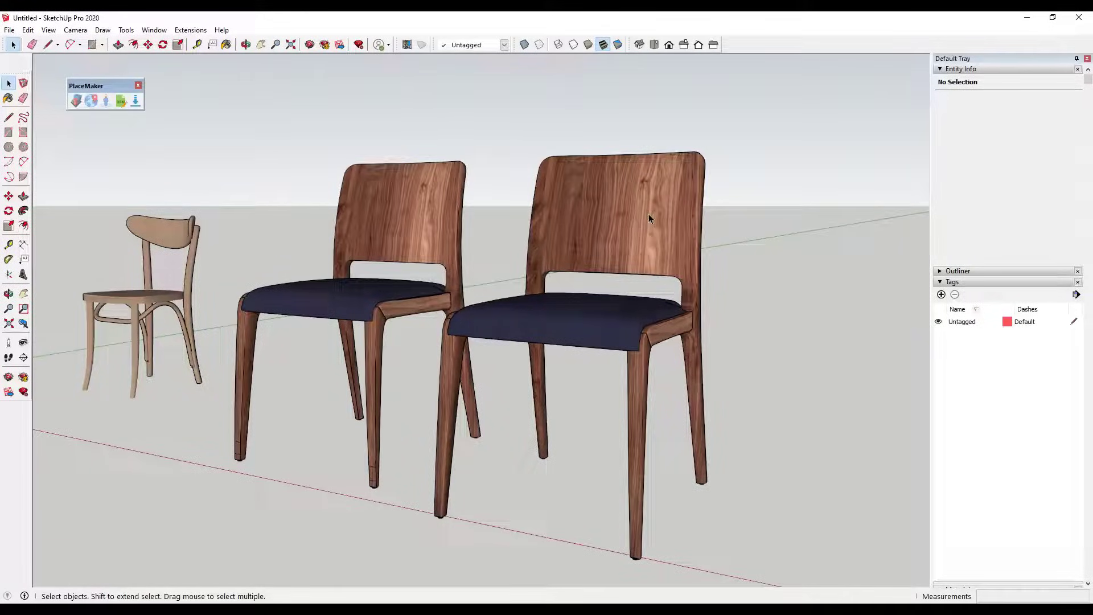
{"action": "middle_click_drag", "start_coordinate": [643, 347], "coordinate": [686, 404]}
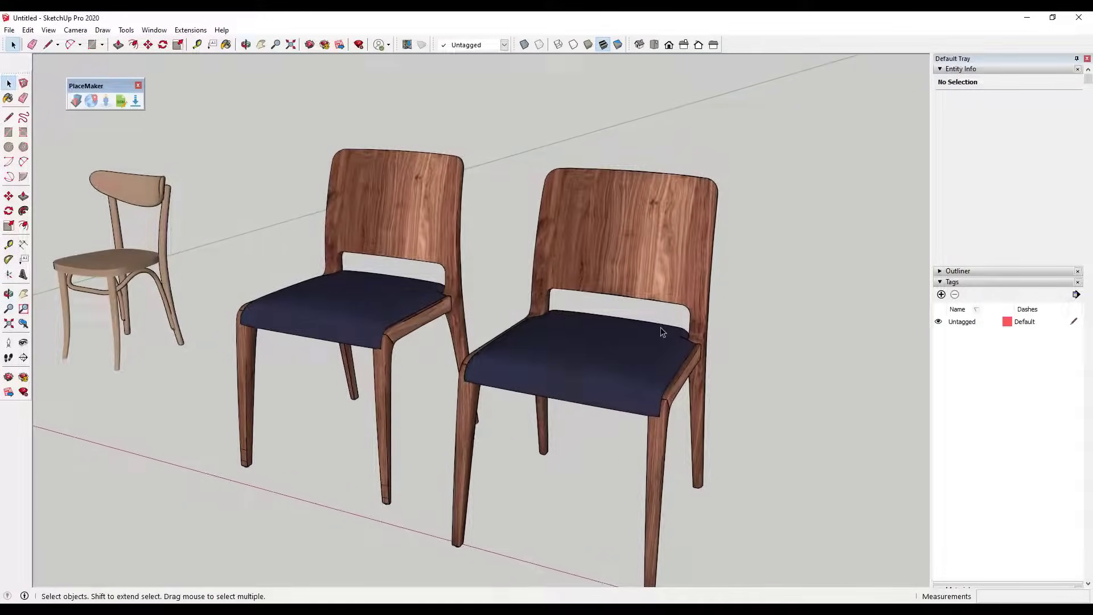
{"action": "middle_click_drag", "start_coordinate": [661, 332], "coordinate": [665, 330]}
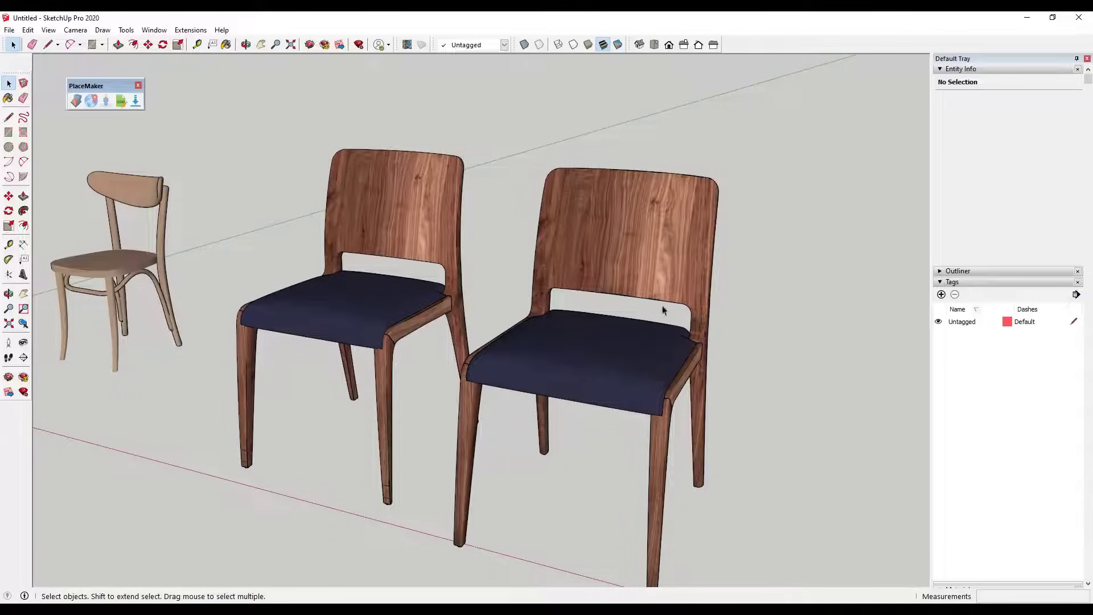
Compare the chair files in Explorer, 6,711 KB full quality versus 3,443 KB simplified, then close it.
{"action": "left_click", "coordinate": [592, 357]}
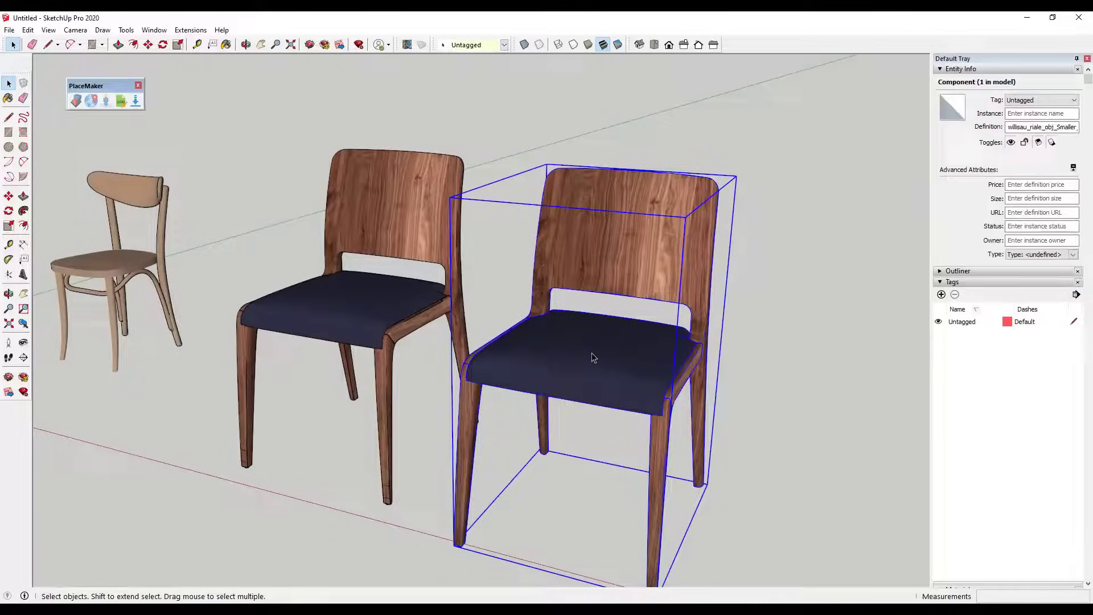
{"action": "left_click", "coordinate": [396, 296]}
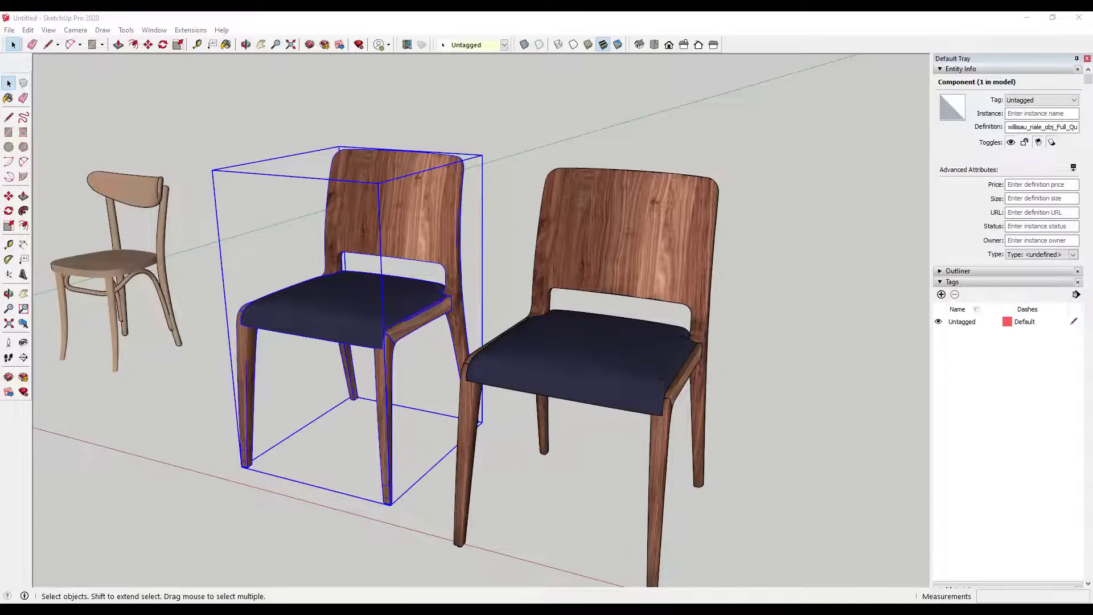
{"action": "left_click_drag", "start_coordinate": [402, 139], "coordinate": [544, 128]}
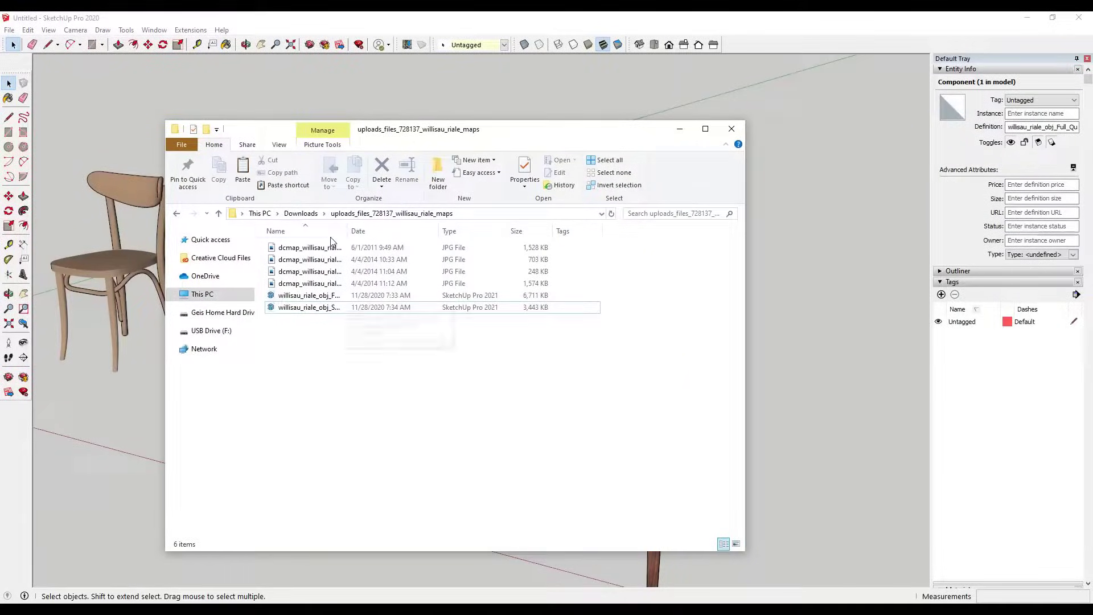
{"action": "left_click_drag", "start_coordinate": [346, 230], "coordinate": [403, 231]}
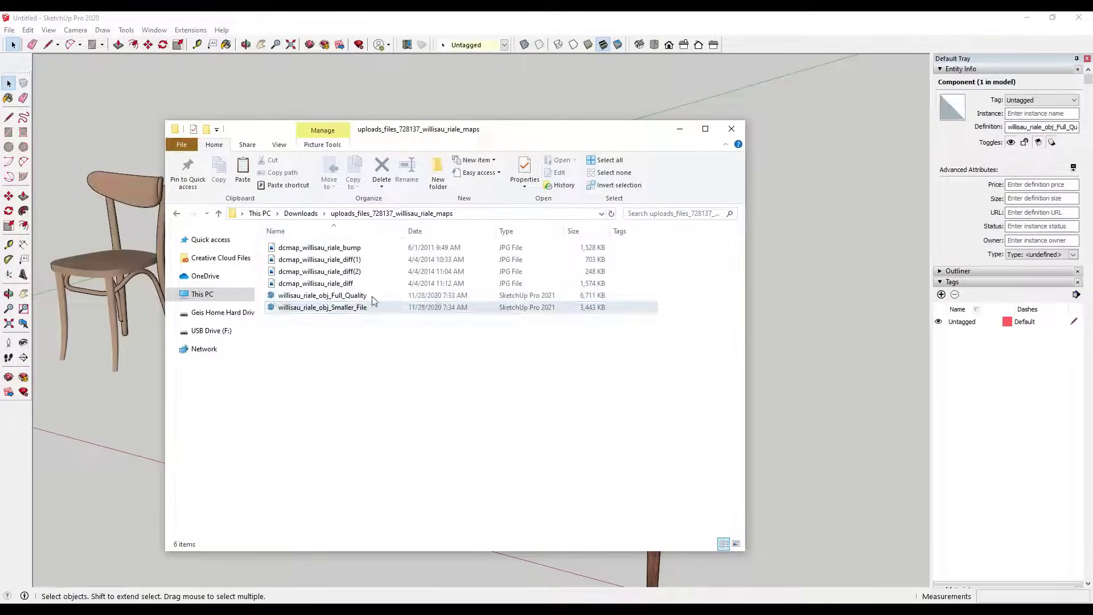
{"action": "left_click_drag", "start_coordinate": [515, 137], "coordinate": [796, 98]}
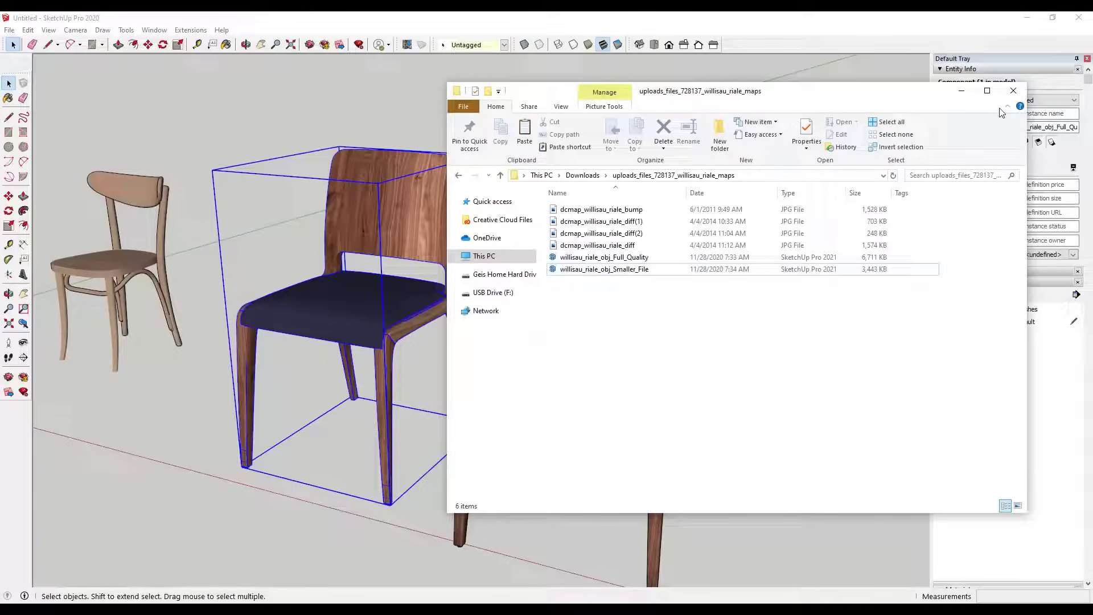
{"action": "left_click", "coordinate": [1020, 96]}
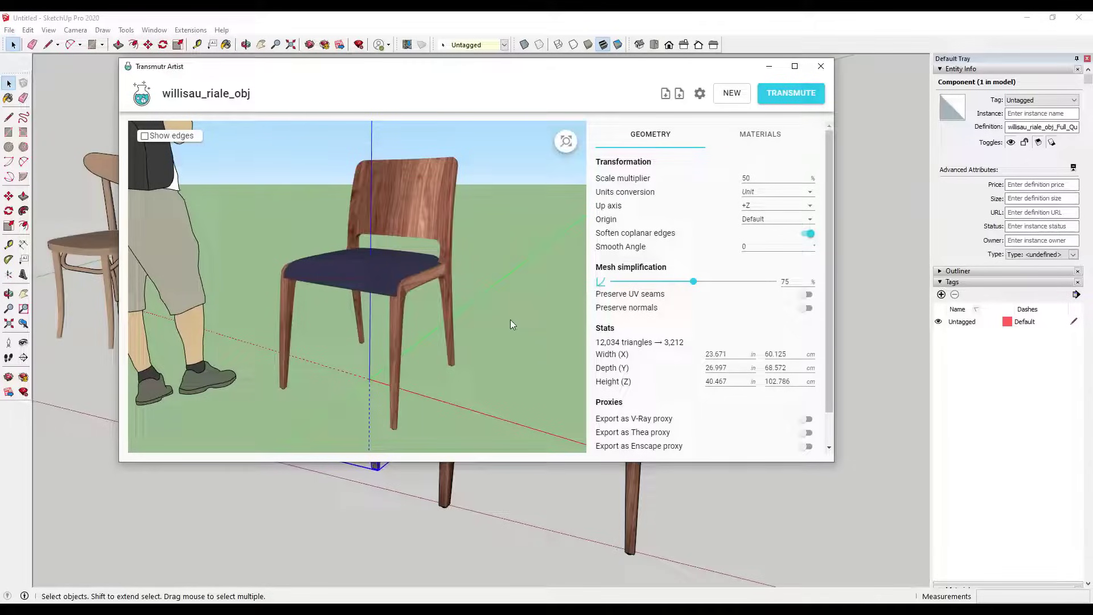
Orbit the Riale chair preview slightly and scroll the Geometry panel down to the Proxies options.
{"action": "left_click_drag", "start_coordinate": [492, 312], "coordinate": [490, 313]}
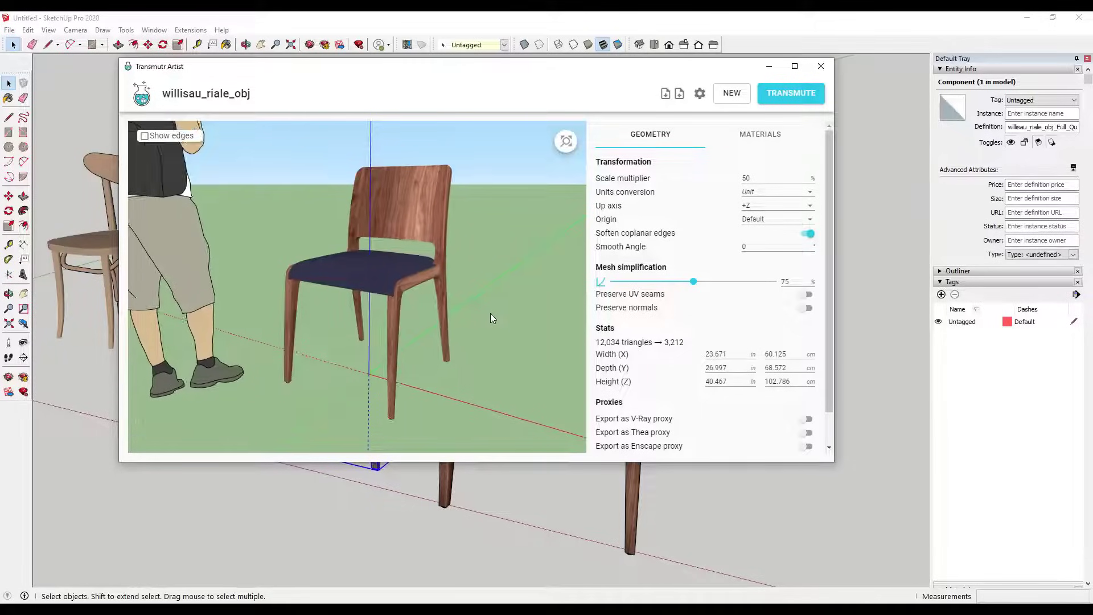
{"action": "scroll", "coordinate": [684, 357], "scroll_direction": "down", "scroll_amount": 1}
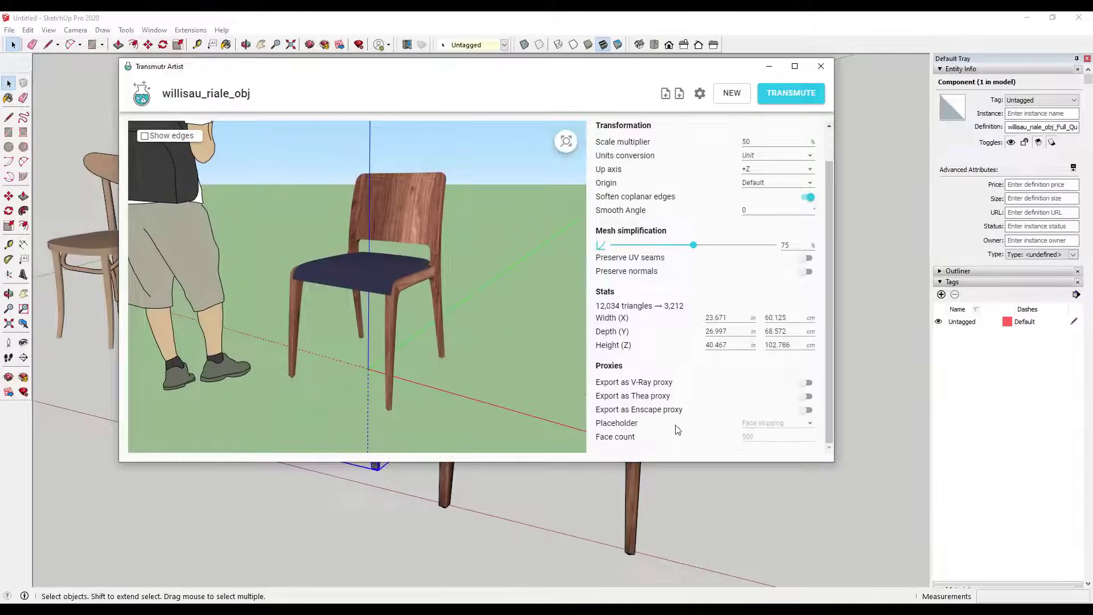